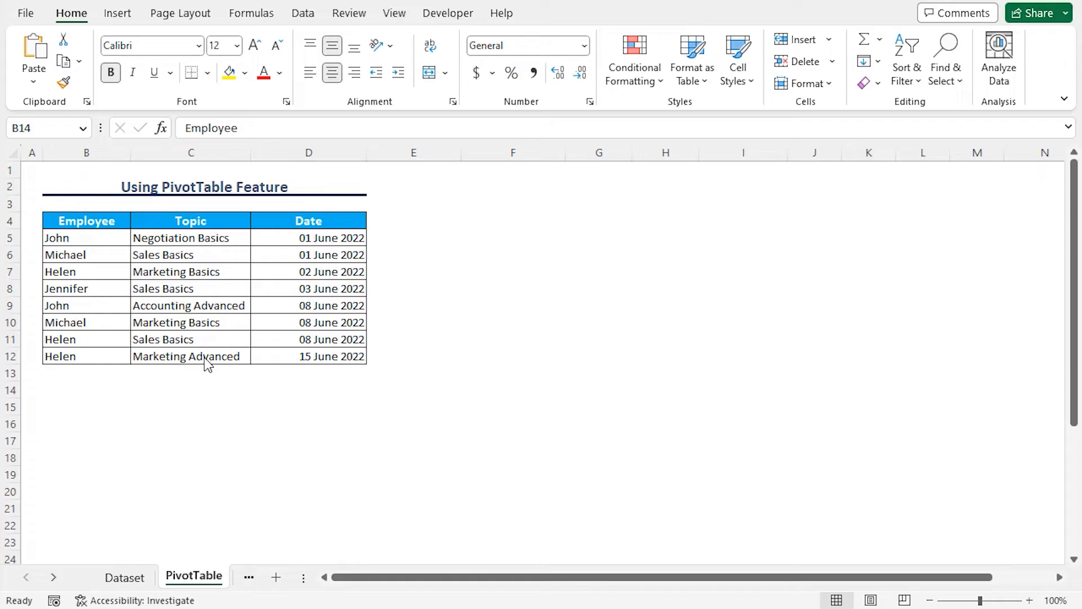
Step: Create a PivotTable from the training data range B4:D12, placed on the existing worksheet at cell B14
click(72, 227)
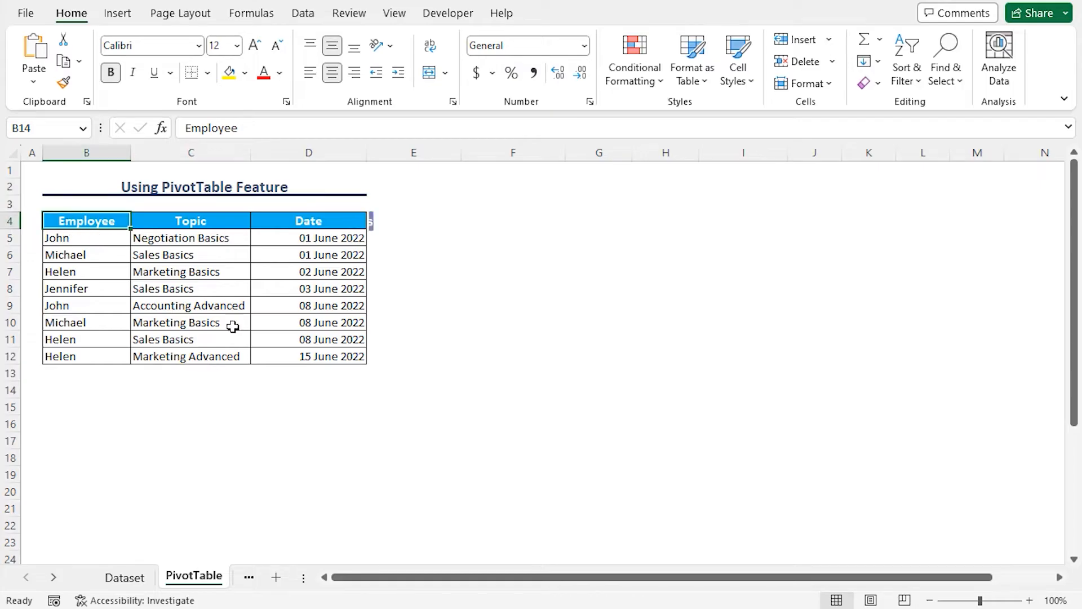
shift+click(320, 355)
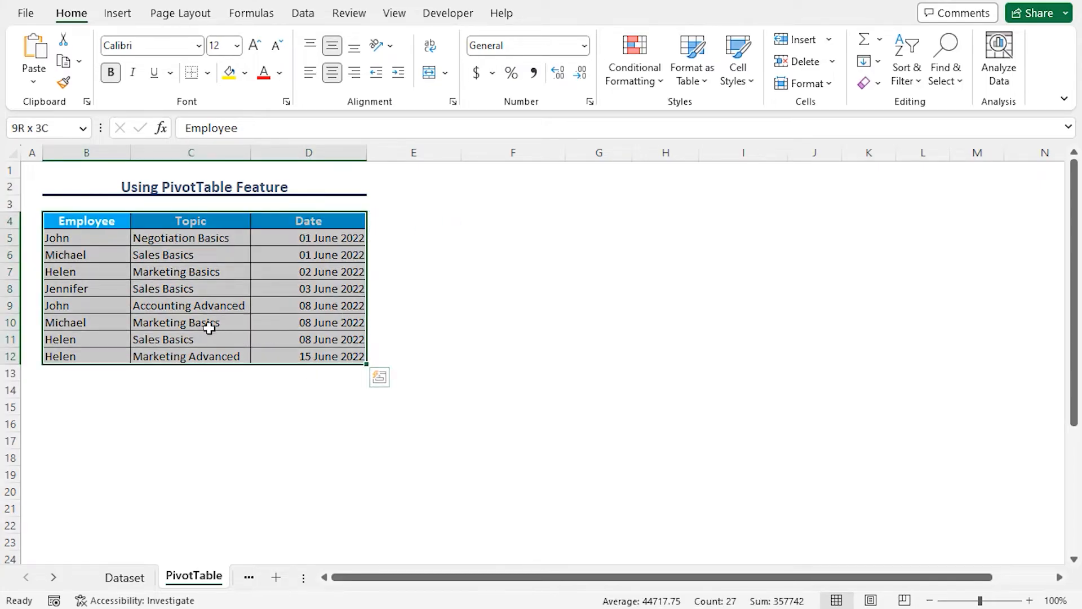
click(117, 14)
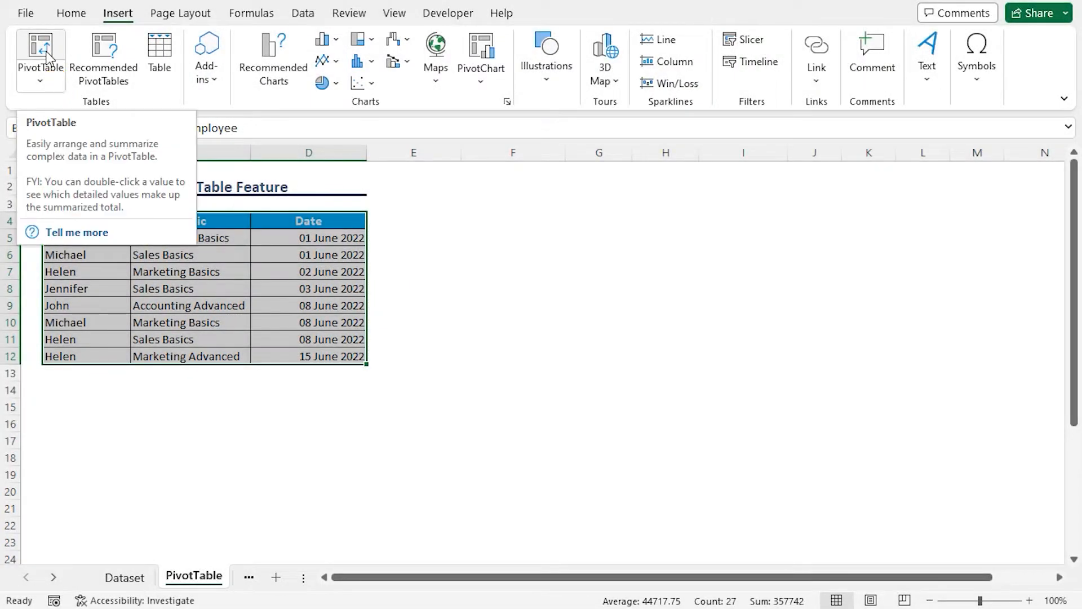
click(45, 62)
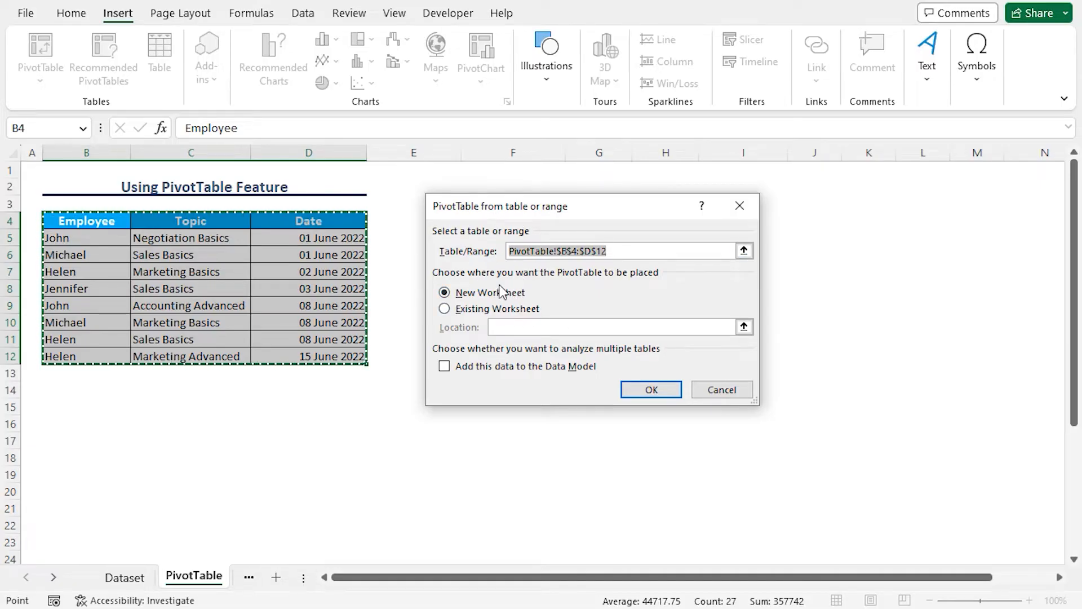
click(448, 309)
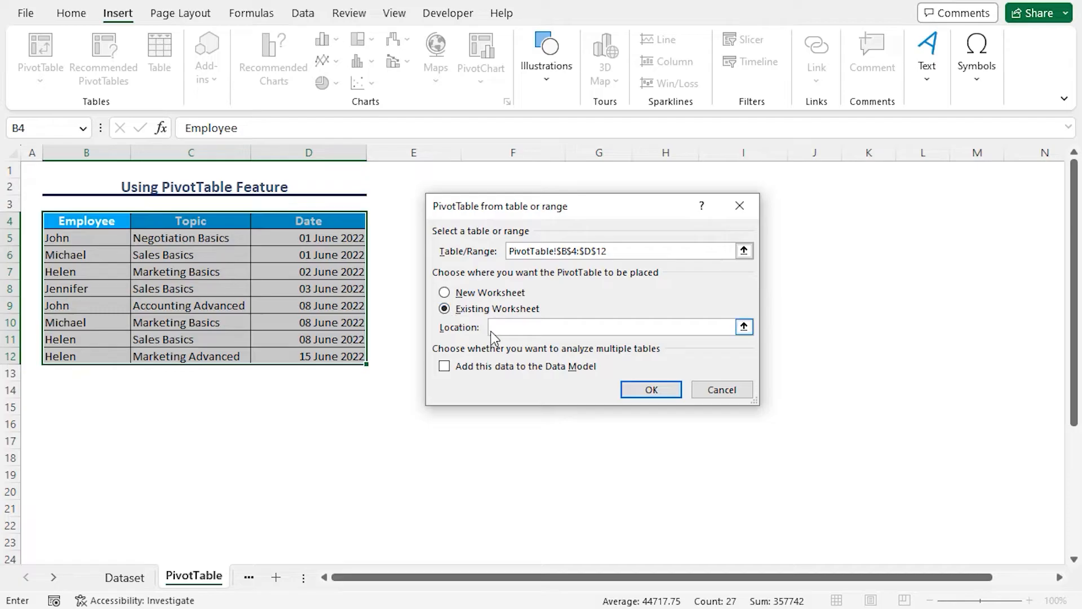
click(744, 327)
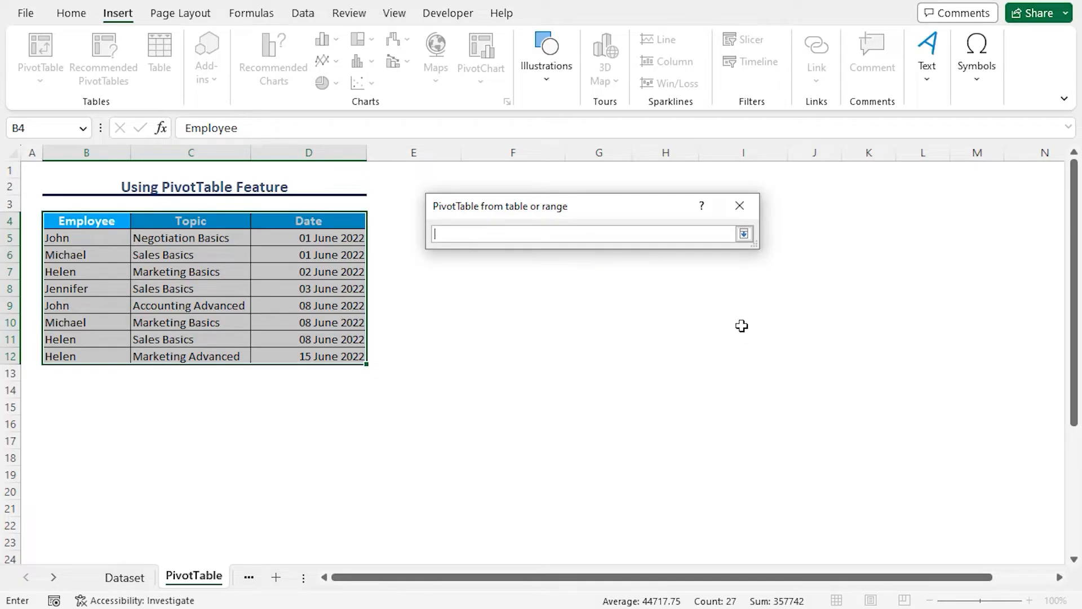
click(67, 393)
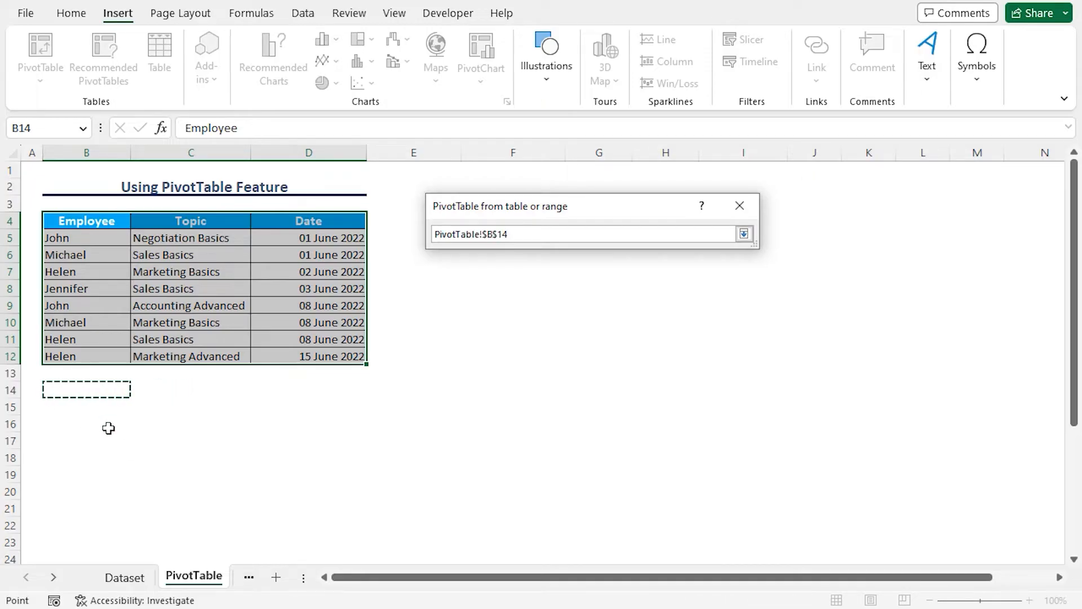
click(745, 234)
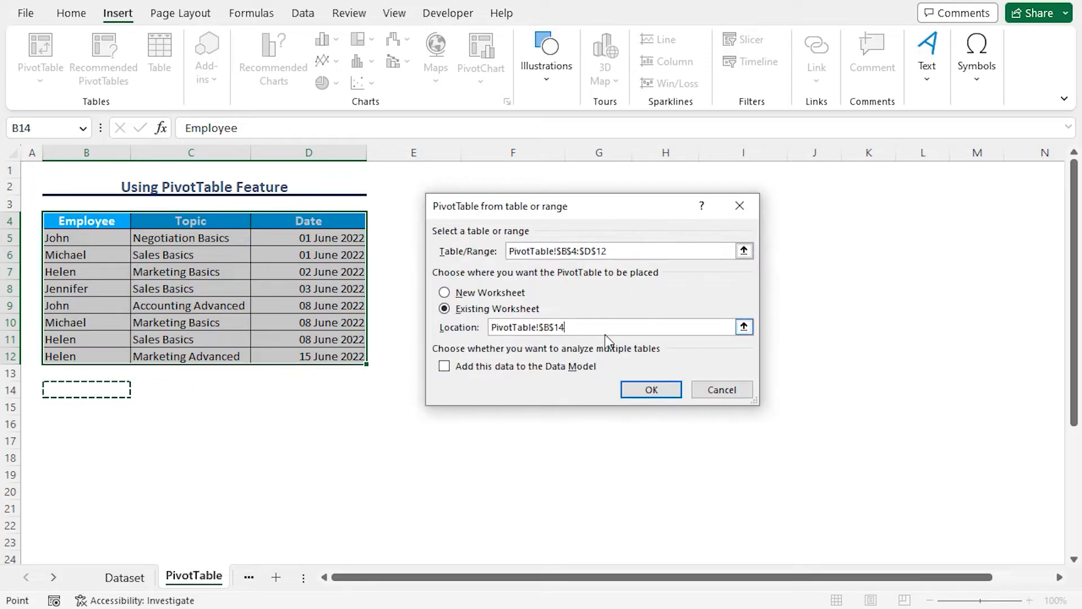
click(651, 390)
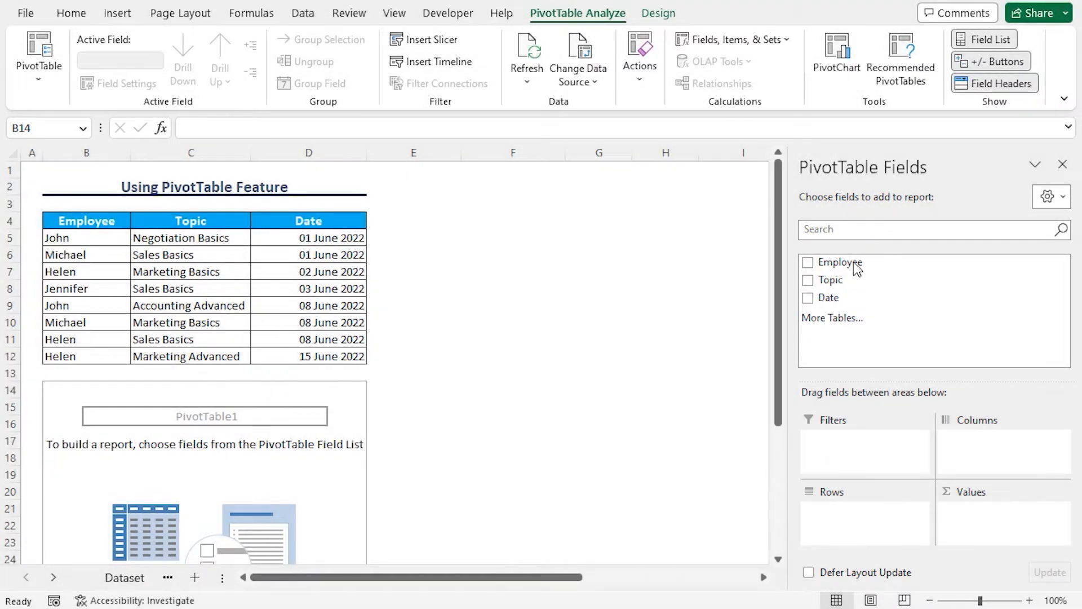
Step: Lay out the PivotTable with Employee as rows, Topic as columns and Date as values
drag(845, 267, 864, 522)
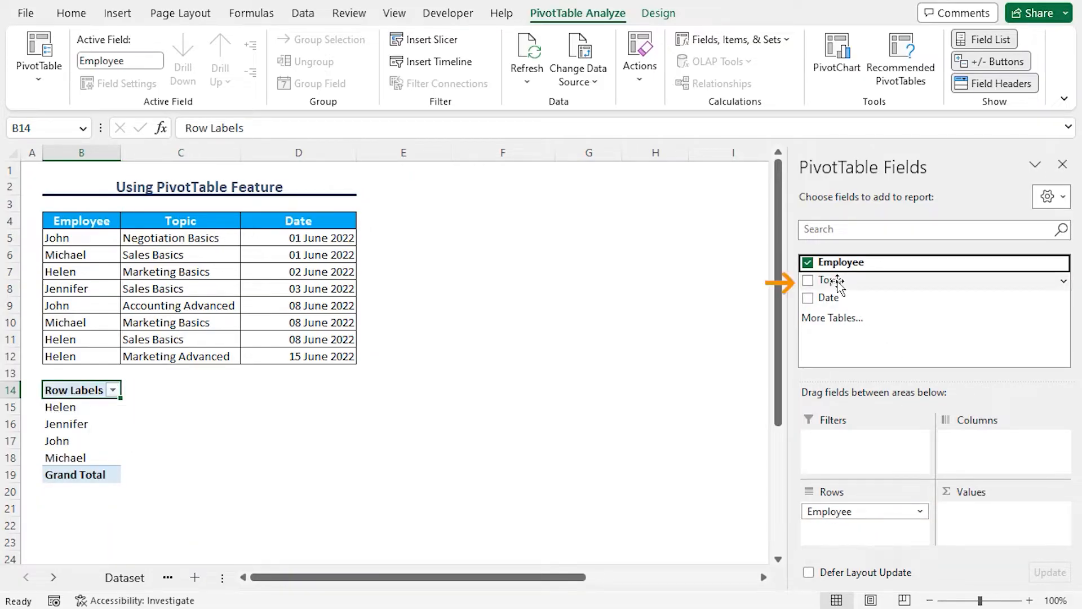
drag(838, 285, 971, 449)
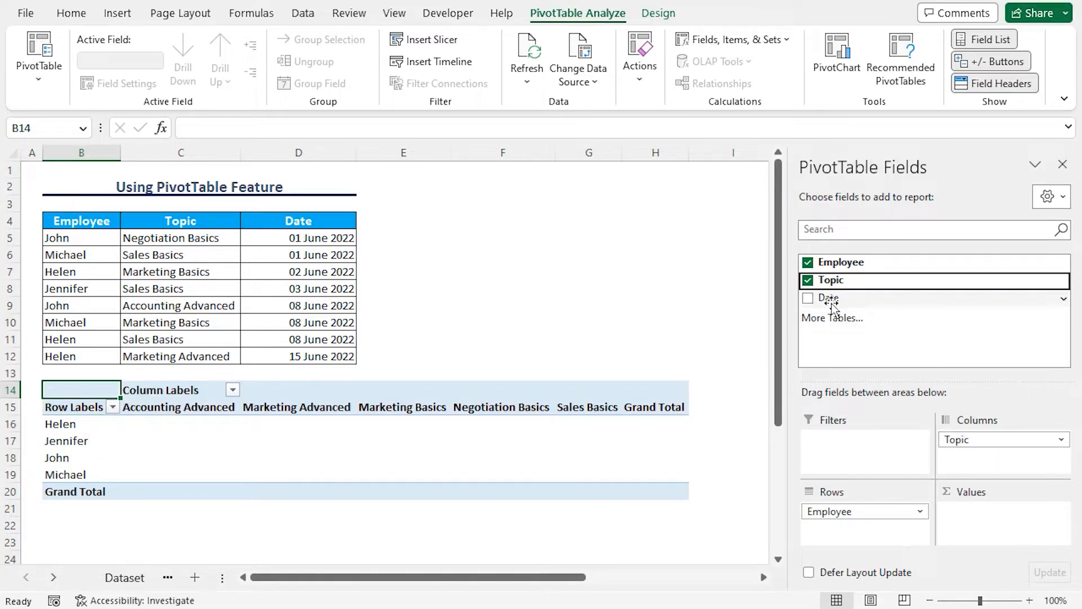
mouse_move(830, 303)
mouse_down()
mouse_move(912, 373)
mouse_move(981, 527)
mouse_up()
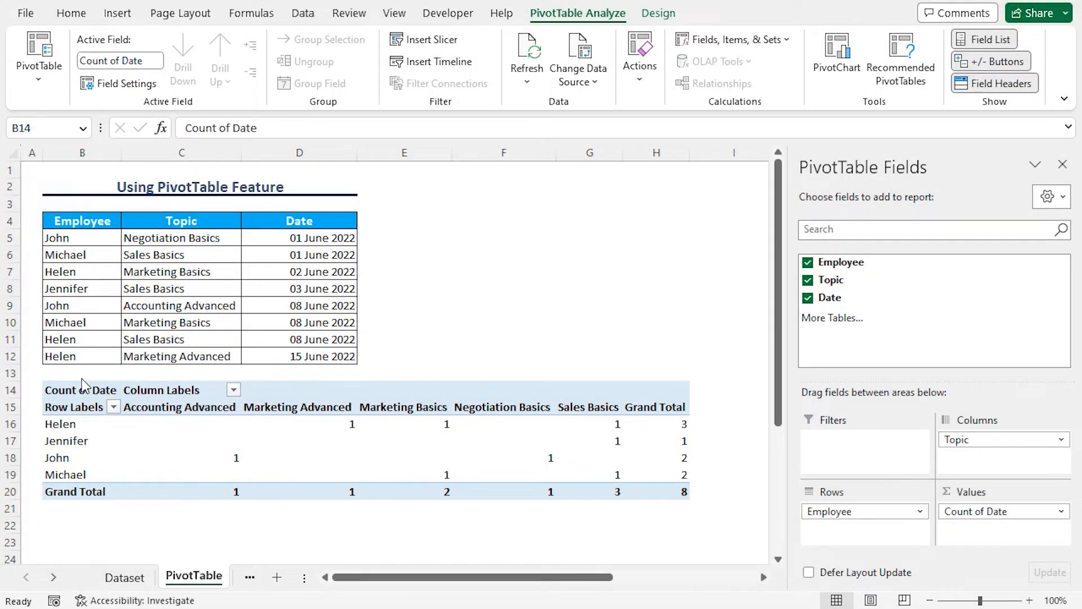
Step: In the value field settings for Count of Date, summarize the Date field by Product
click(85, 392)
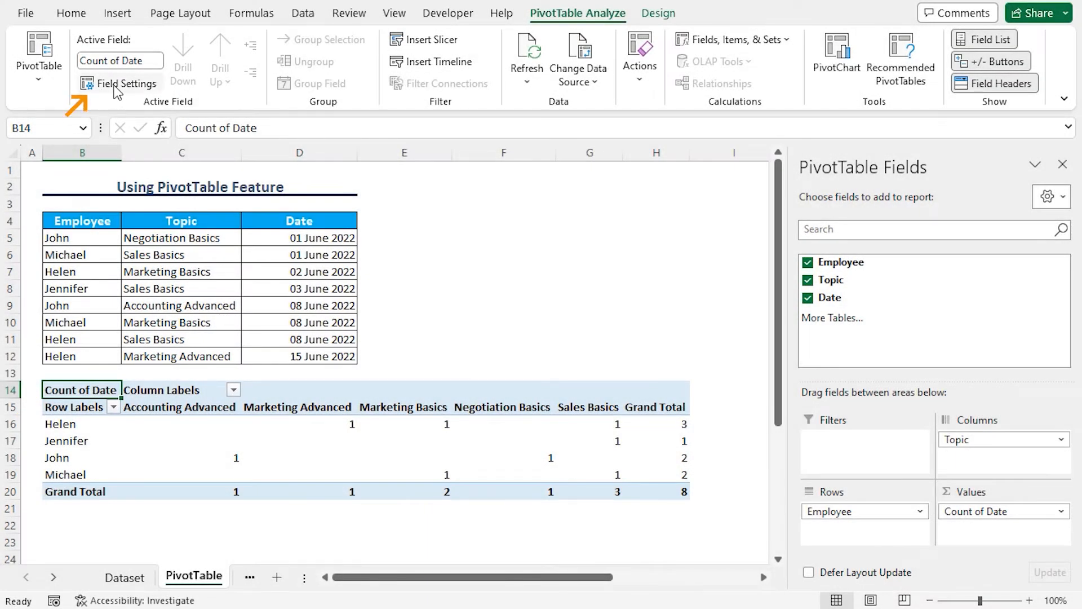
click(117, 84)
drag(535, 108, 520, 108)
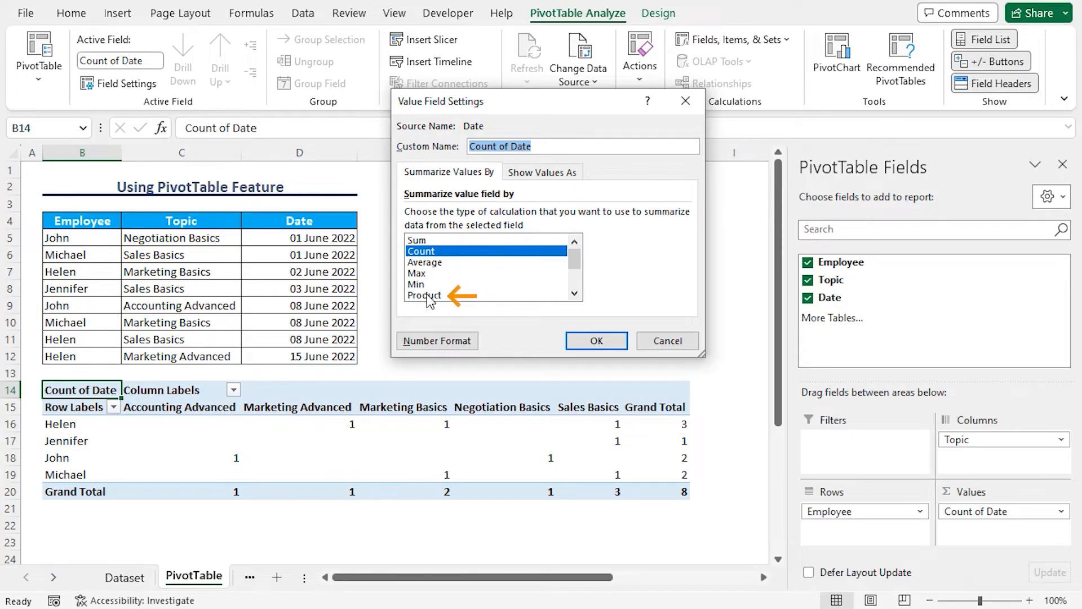
click(428, 295)
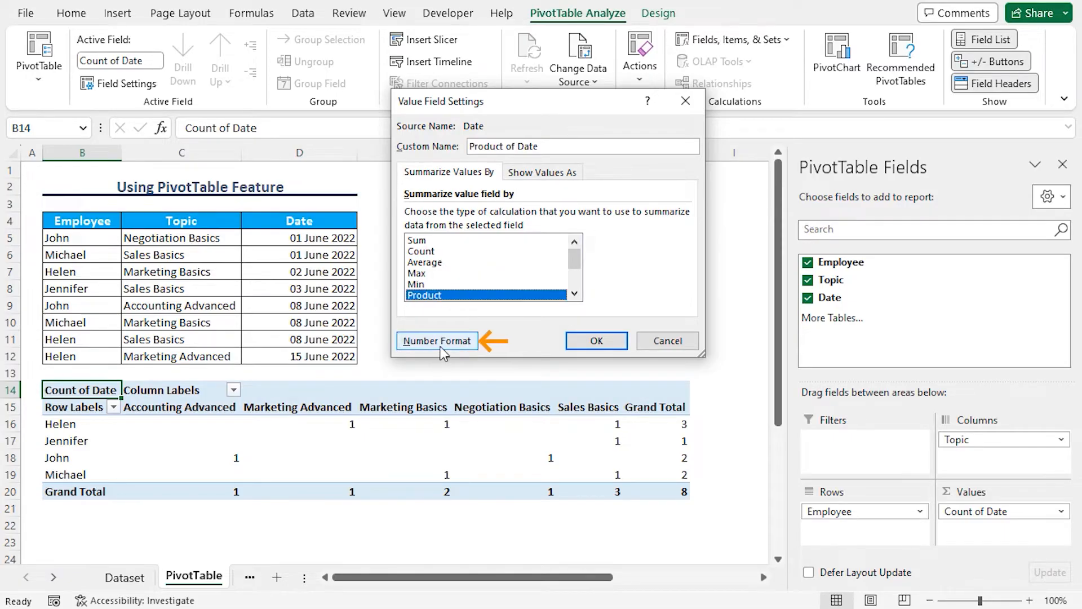
Step: Format the PivotTable's date values with the Date type 14-Mar-12 and apply the value field settings
click(476, 342)
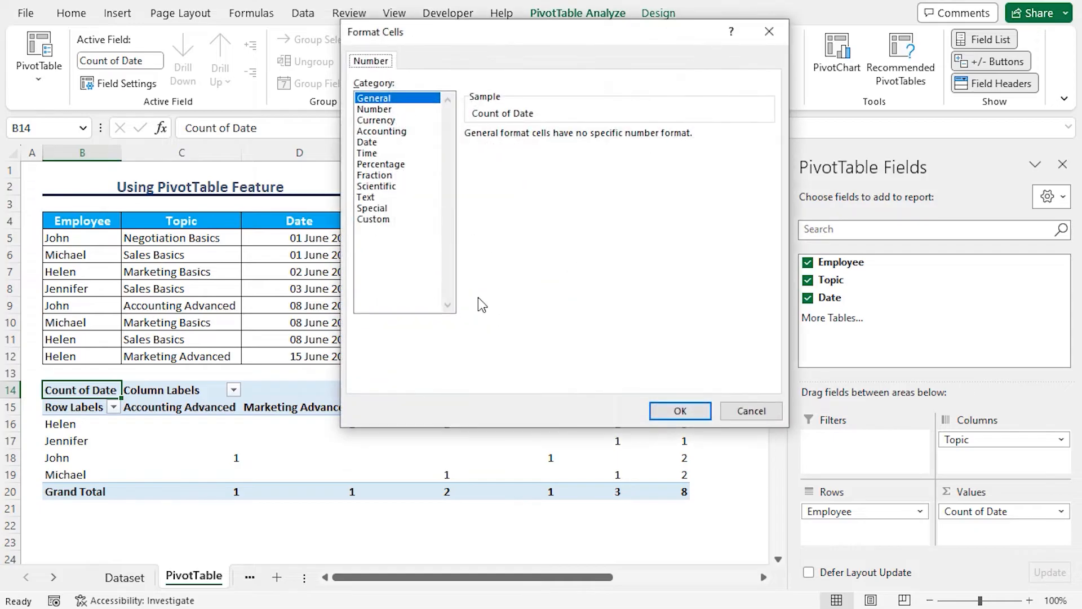
drag(494, 36, 531, 34)
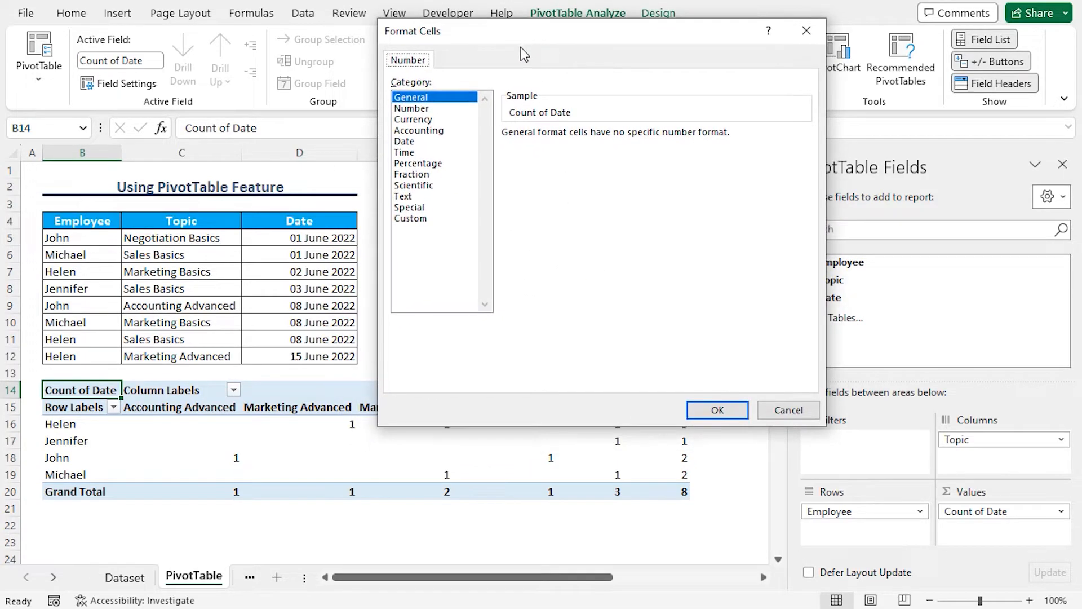
click(407, 142)
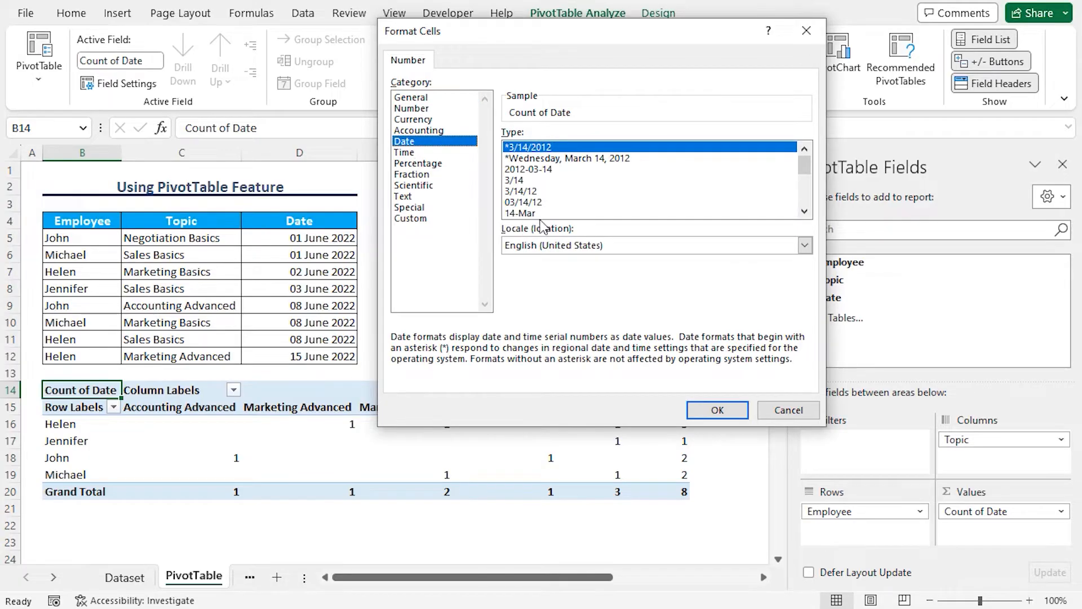
drag(809, 164, 808, 175)
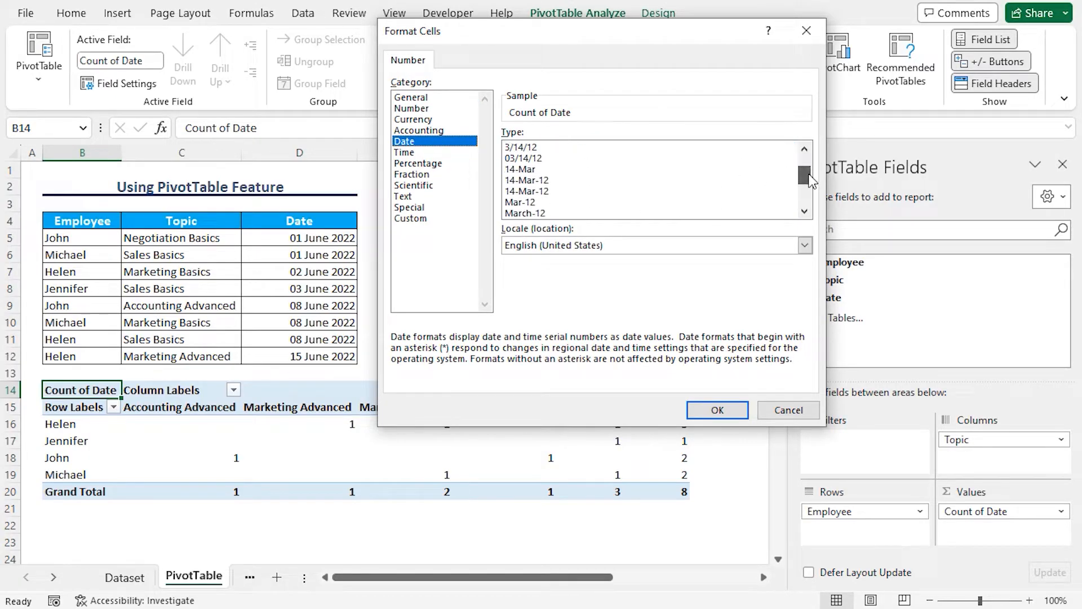
click(546, 180)
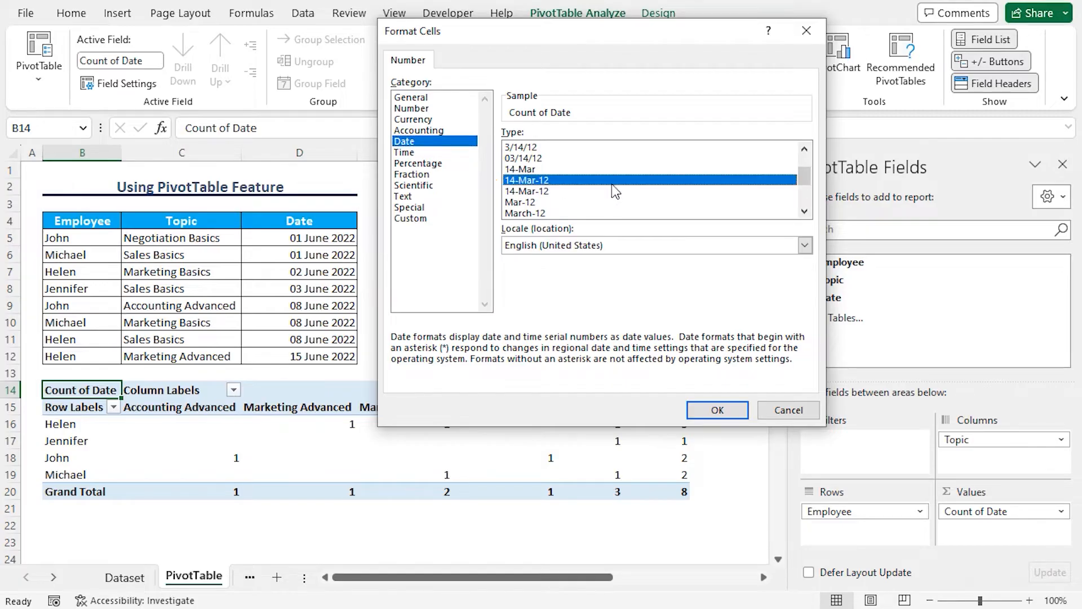
click(705, 410)
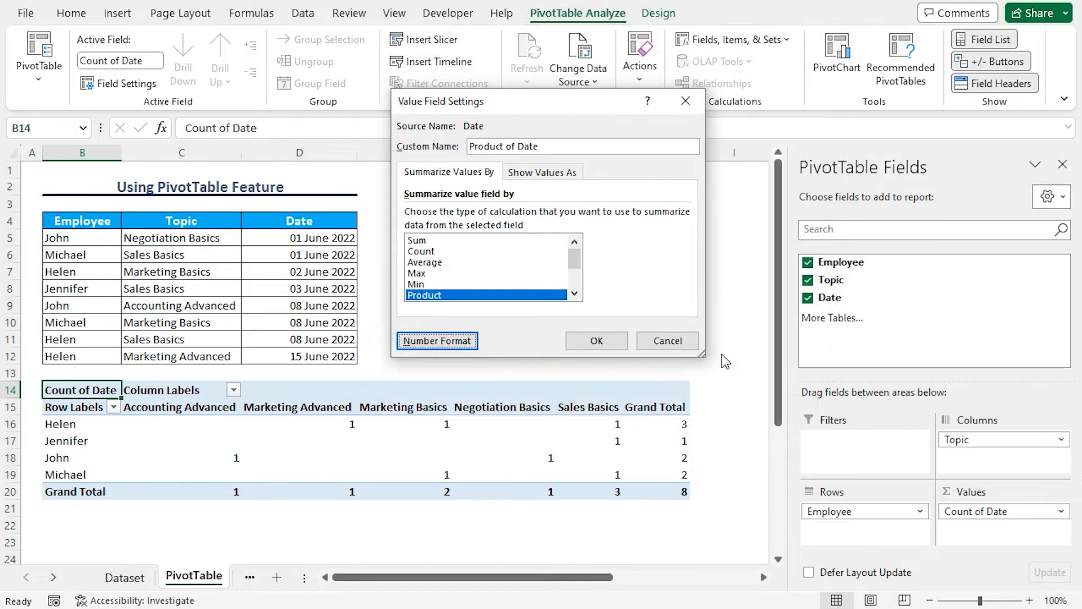
click(598, 341)
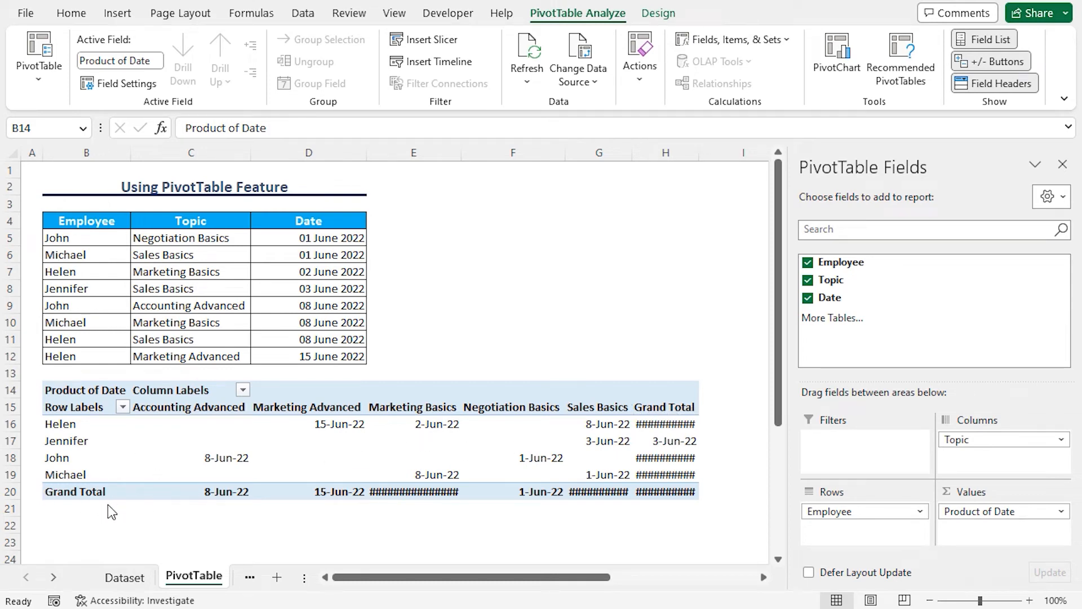
Step: In the PivotTable options, turn off grand totals for both rows and columns
click(39, 82)
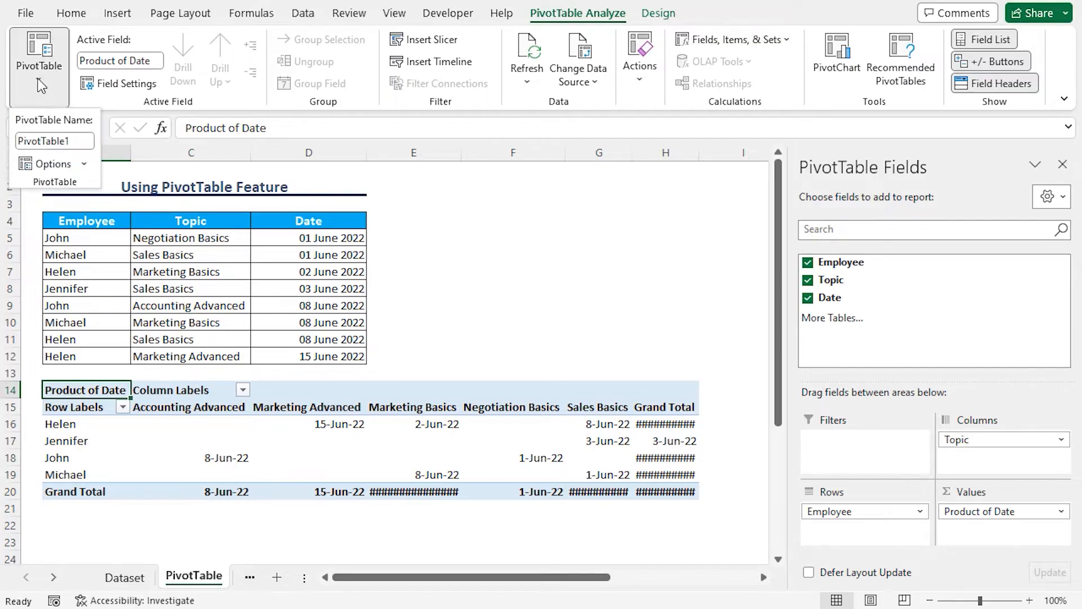
click(52, 165)
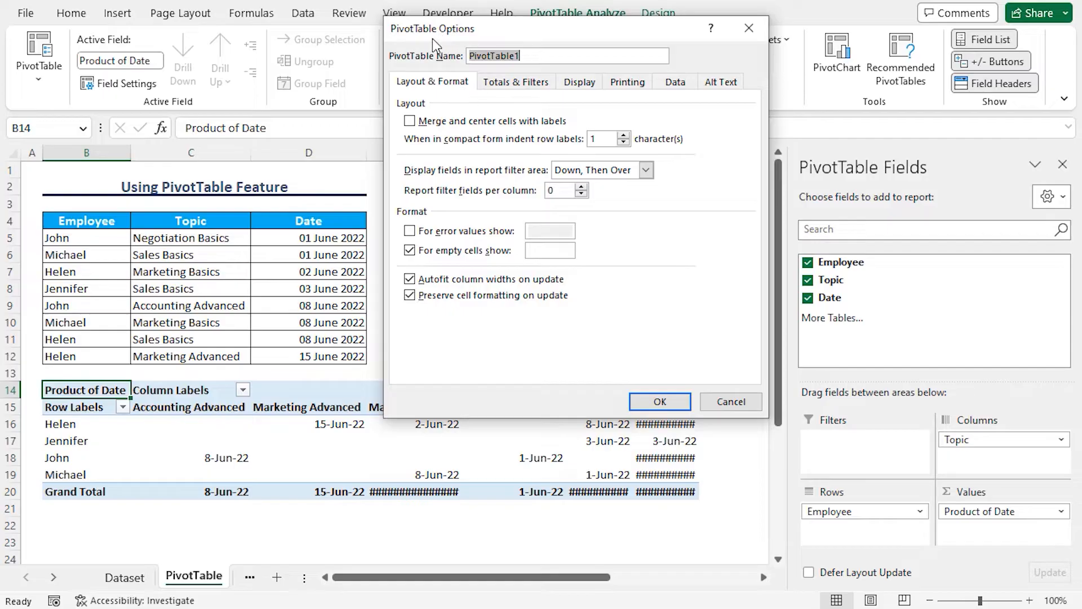
click(515, 84)
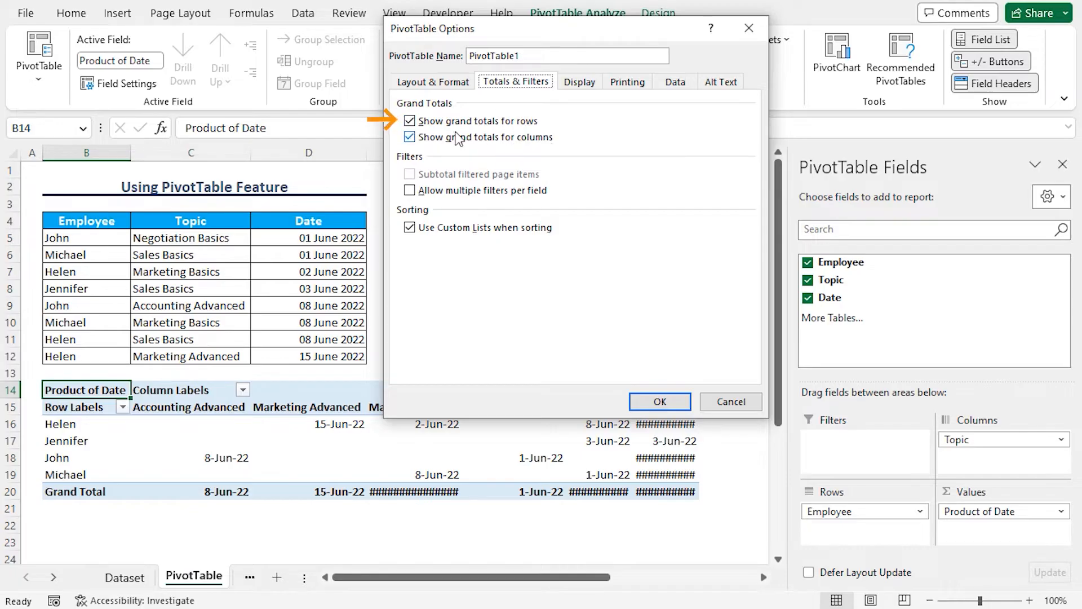
click(477, 121)
click(480, 138)
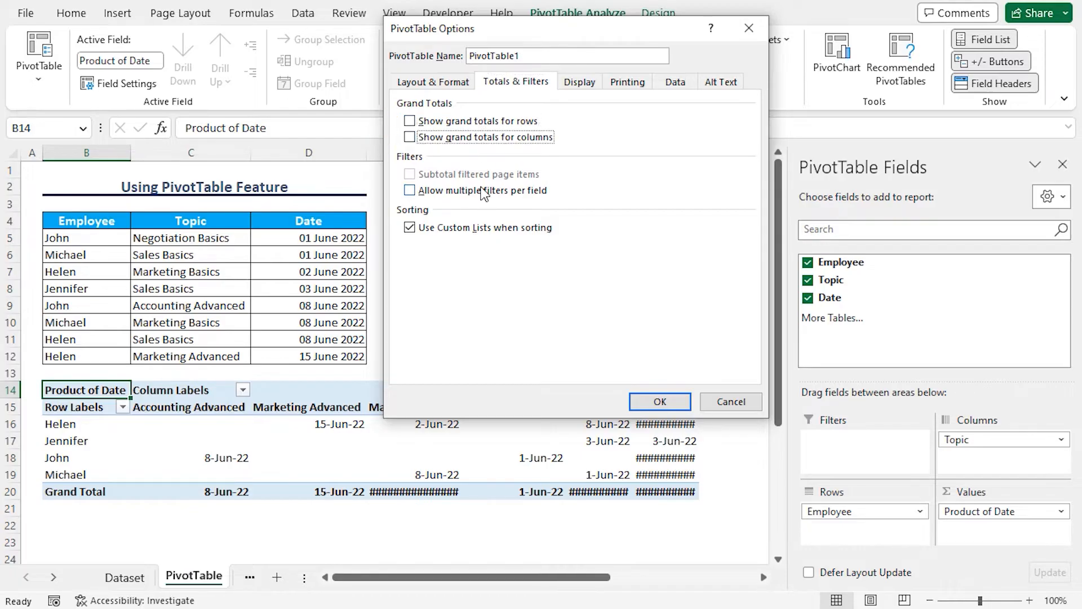
Step: Set the PivotTable's empty cells to show "---" and apply the options
click(443, 83)
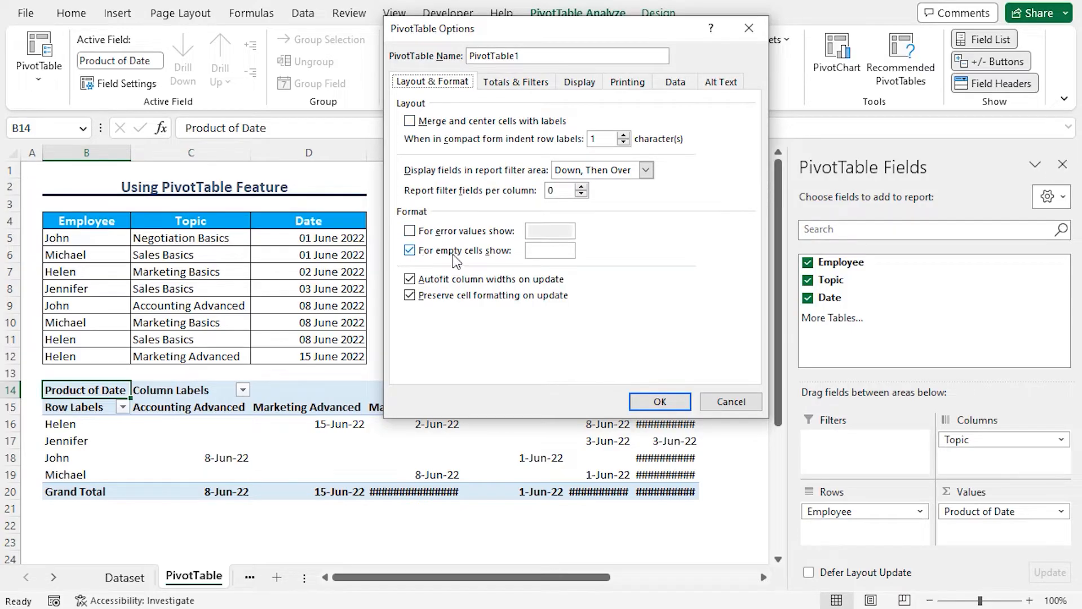
click(547, 252)
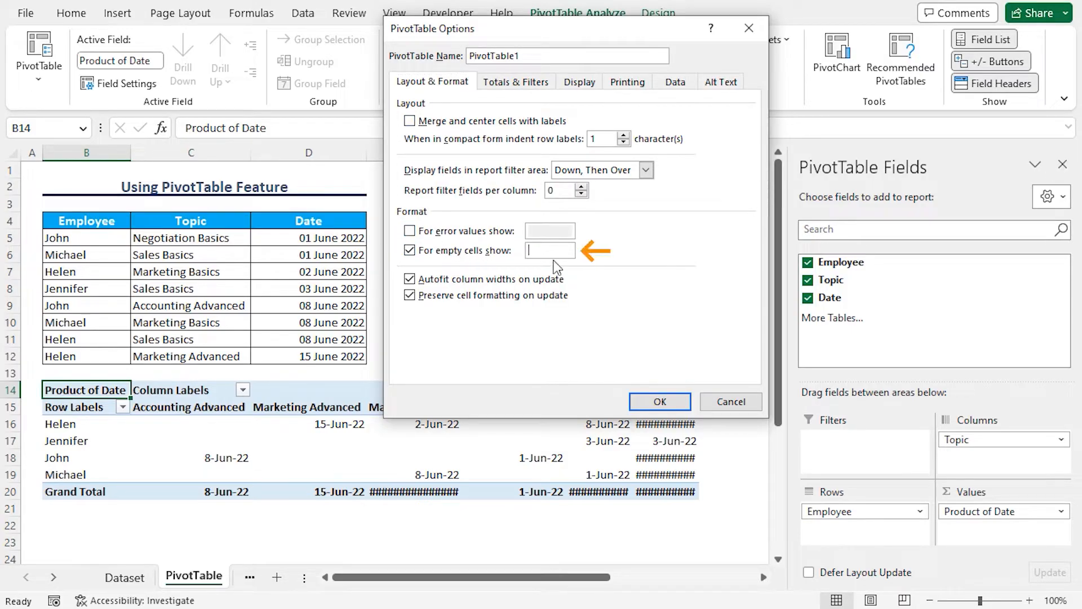
text(---)
click(657, 402)
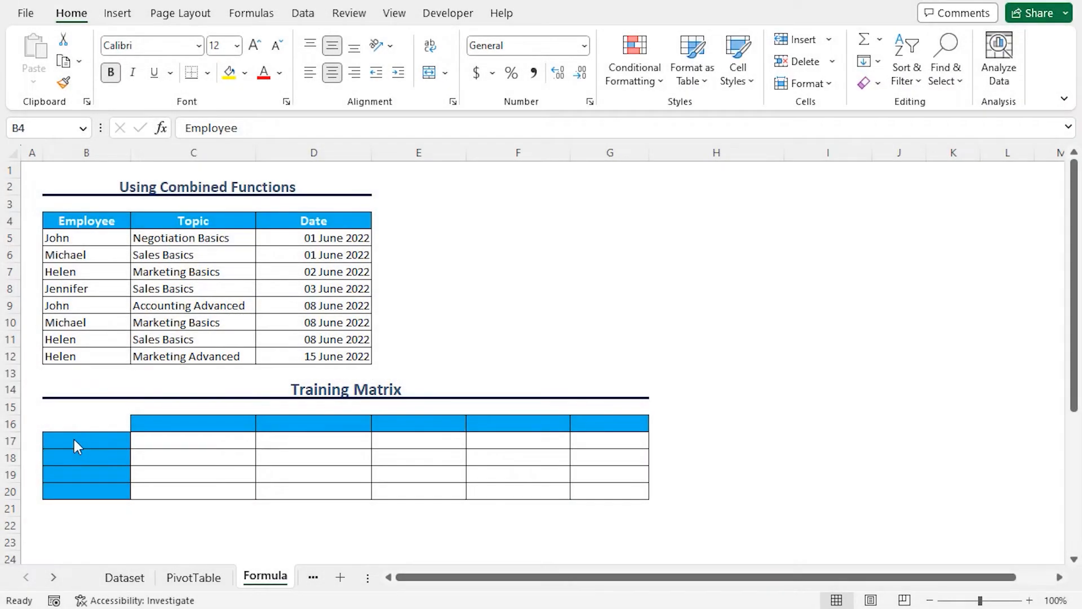
Step: Enter =UNIQUE(B5:B12) in cell B17 of the Formula sheet to list the employees in the Training Matrix
click(75, 439)
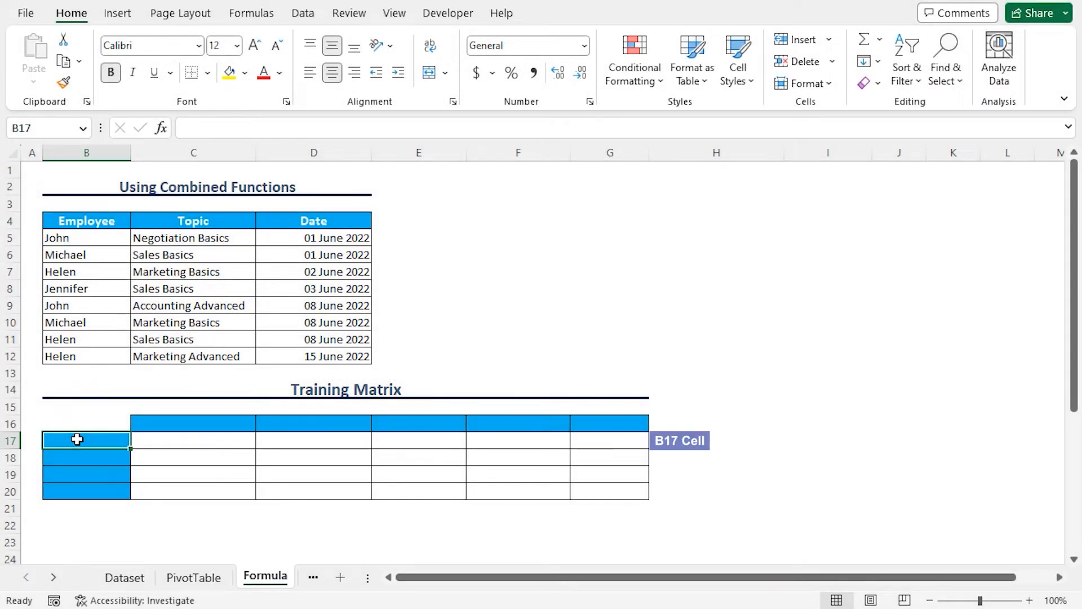
text(=uni)
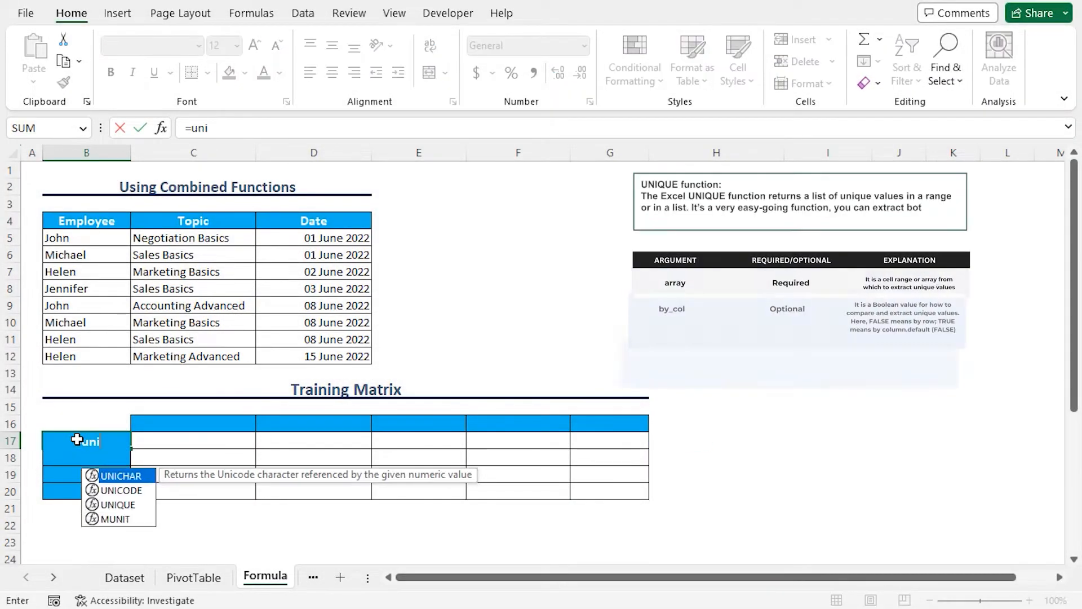
text(q)
key(Tab)
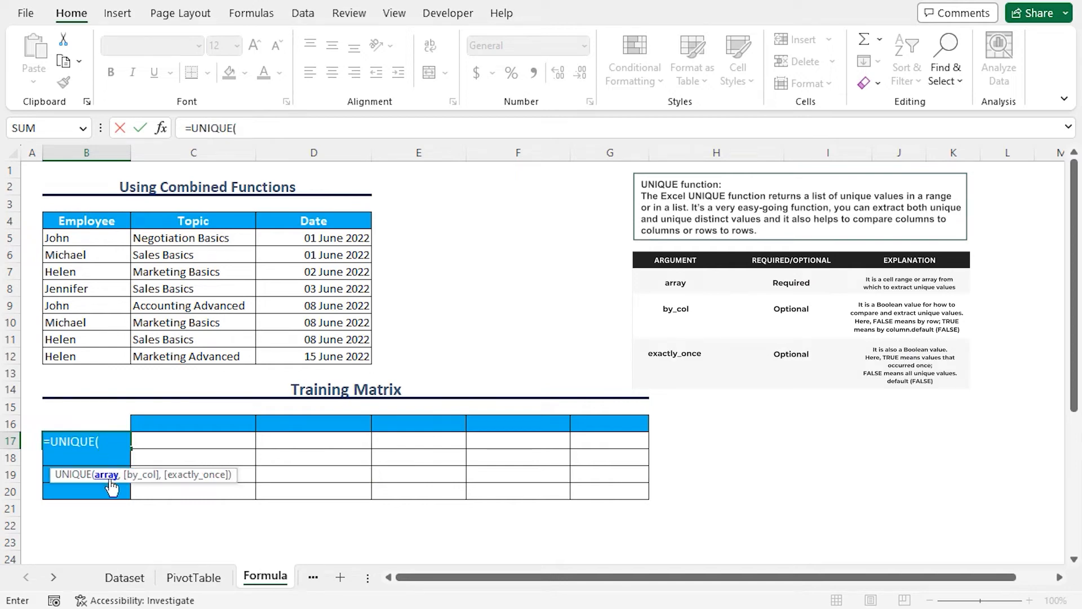
drag(73, 236, 86, 352)
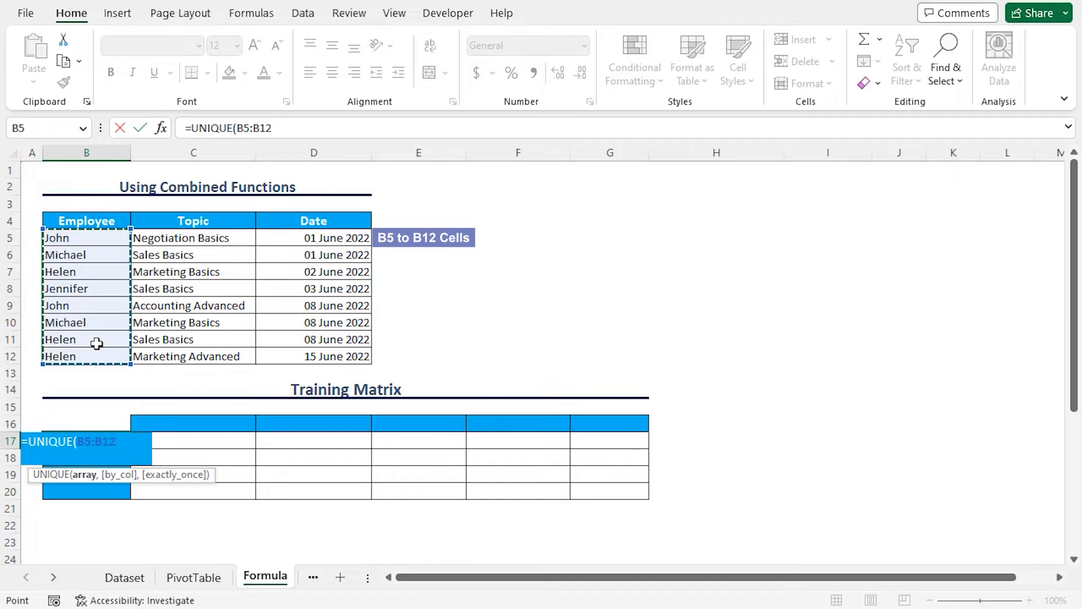
text())
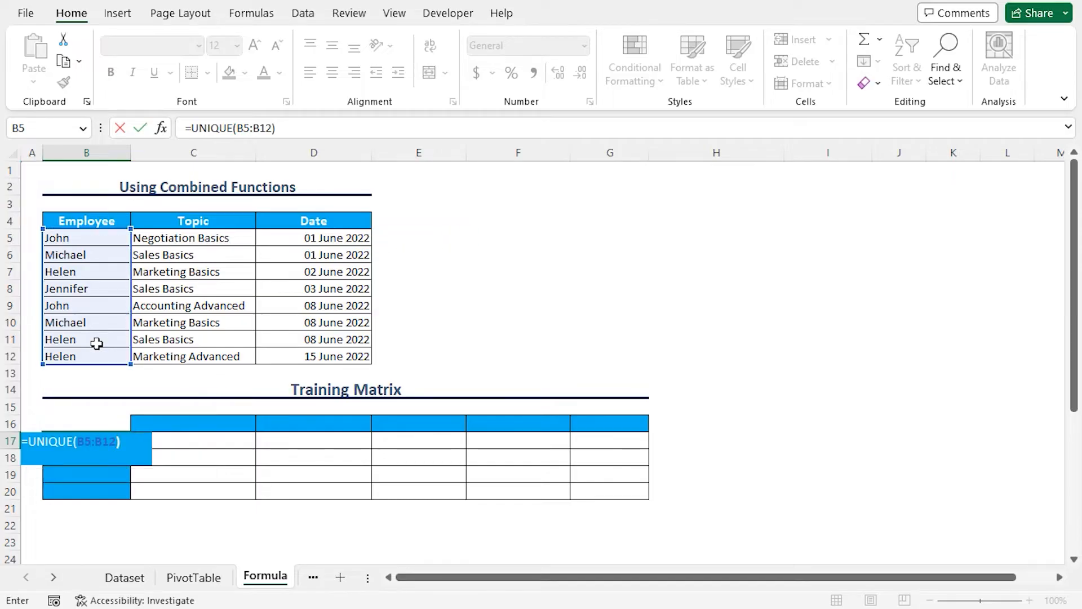
key(Return)
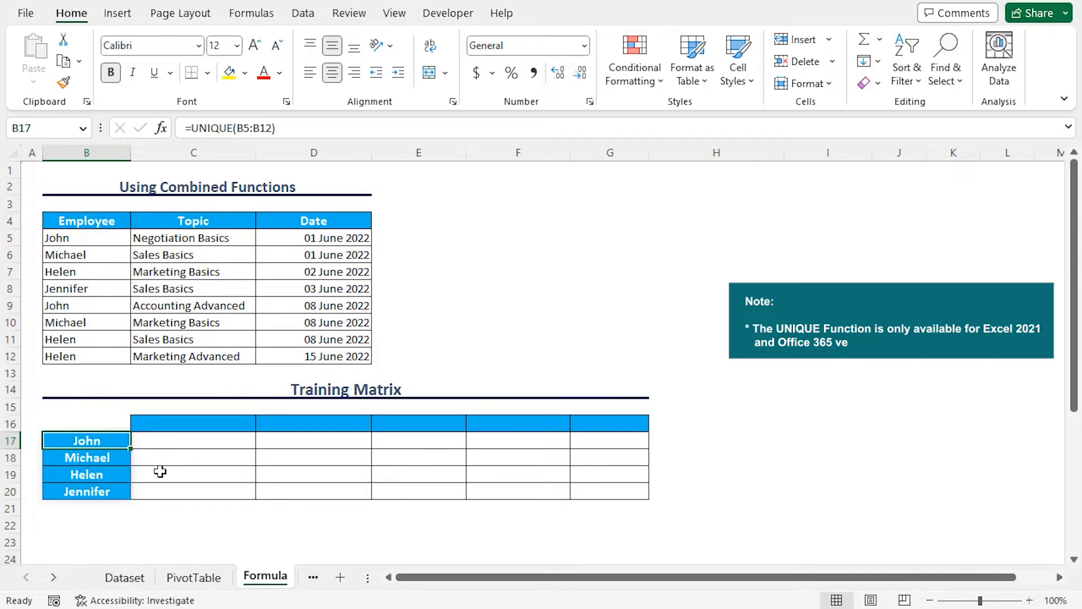
Step: Enter =TRANSPOSE(UNIQUE(C5:C12)) in cell C16 to list the training topics across the Training Matrix header row
click(172, 426)
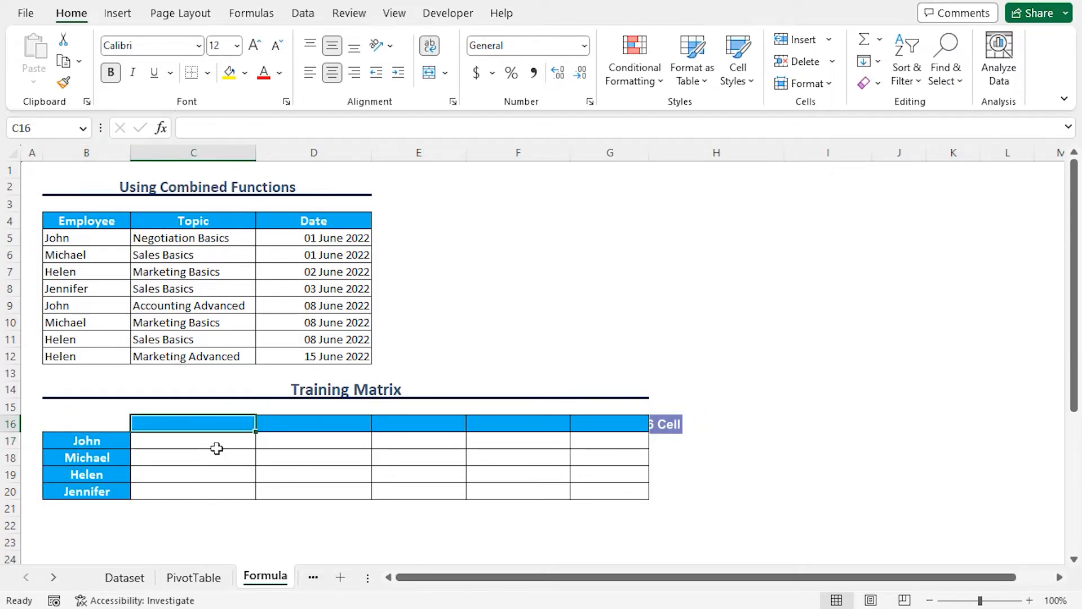
text(=transpo)
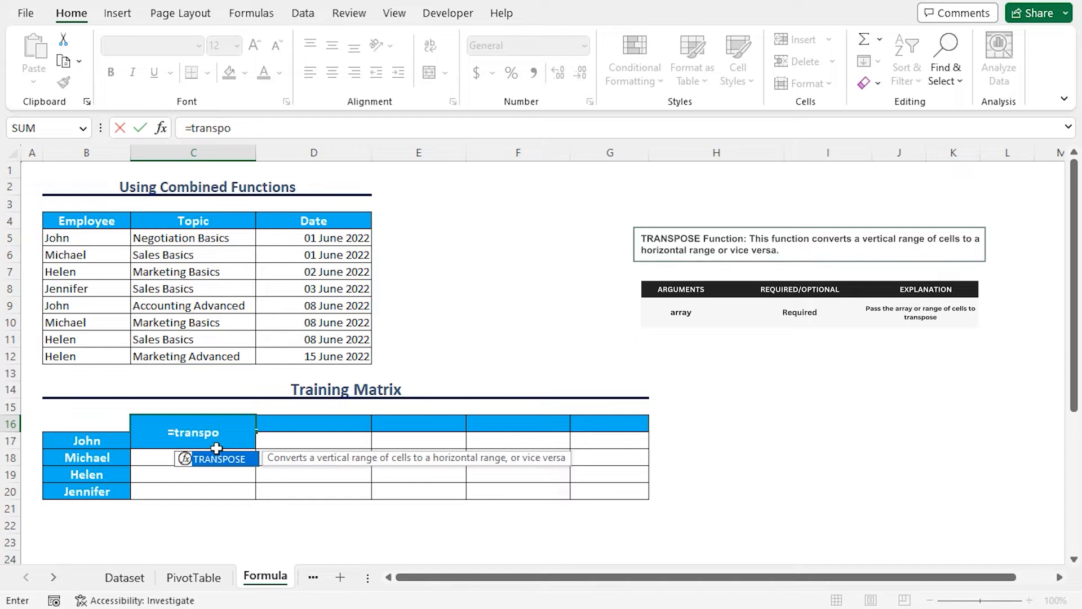
key(Tab)
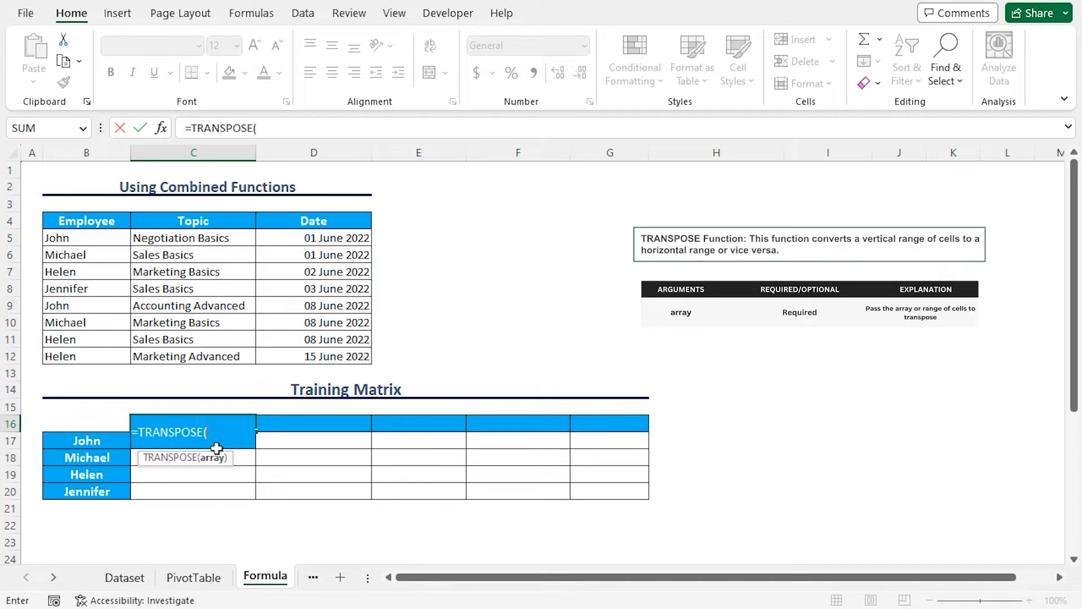
text(Uniq)
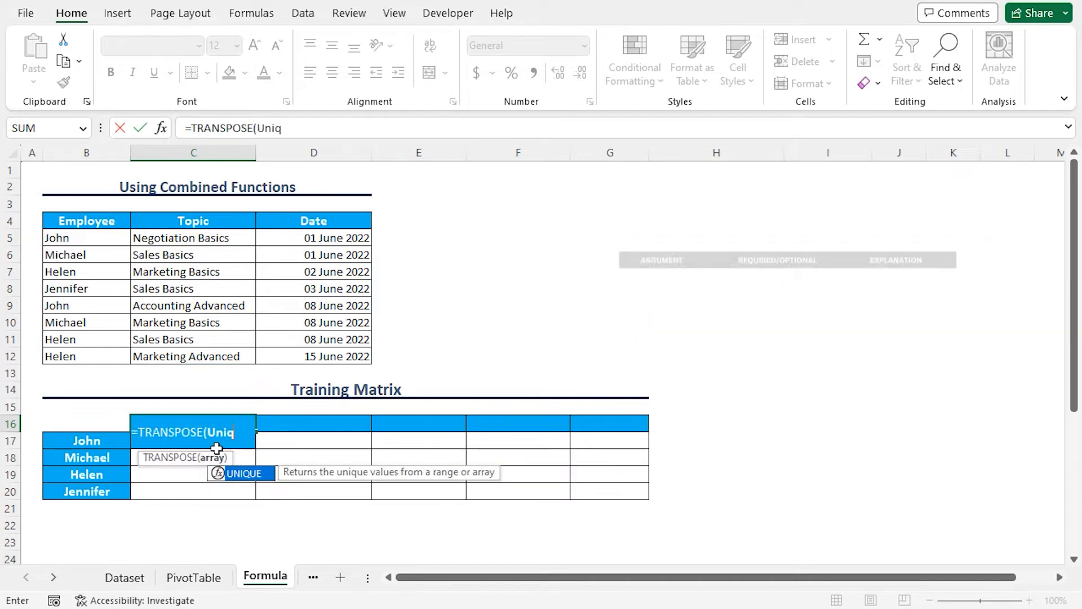
key(Tab)
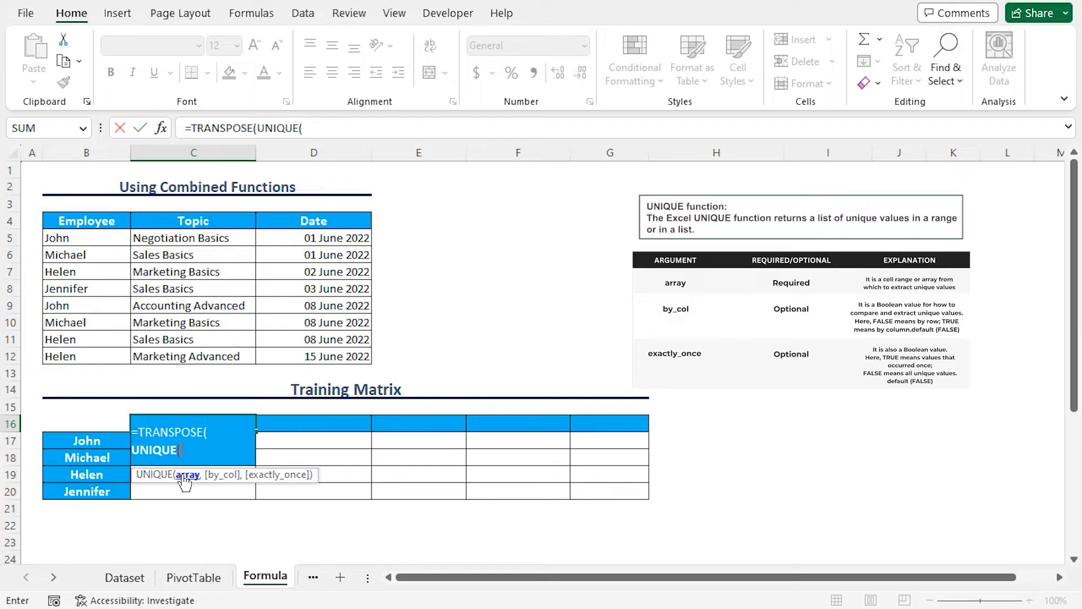
drag(179, 237, 195, 349)
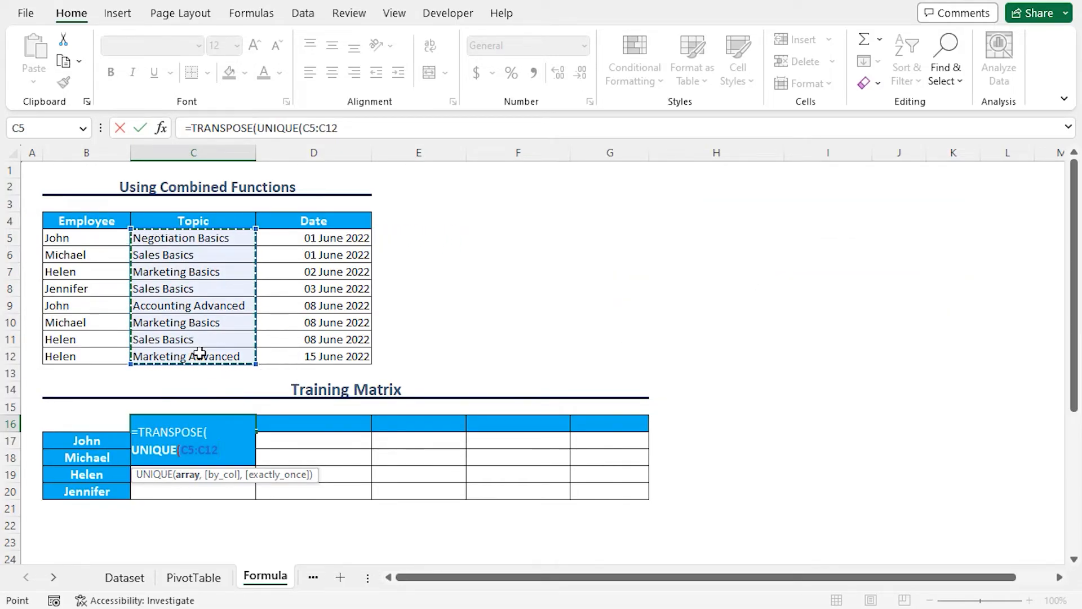
text()))
key(Return)
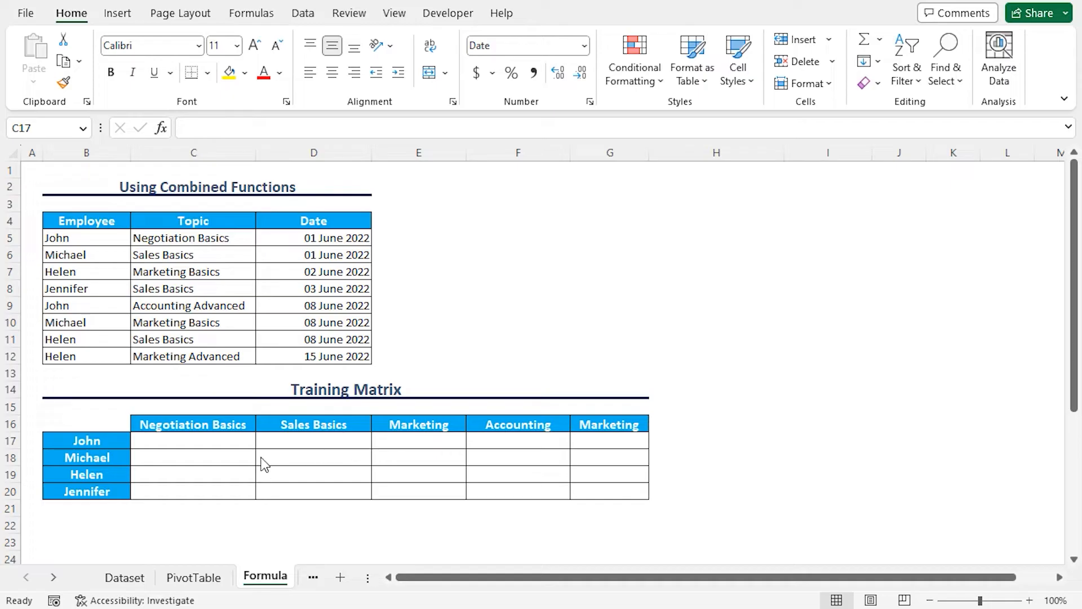
Step: Begin the formula in cell C17 with =IFERROR(INDEX($D$5:$D$12, using the Date column as the absolute array
click(193, 446)
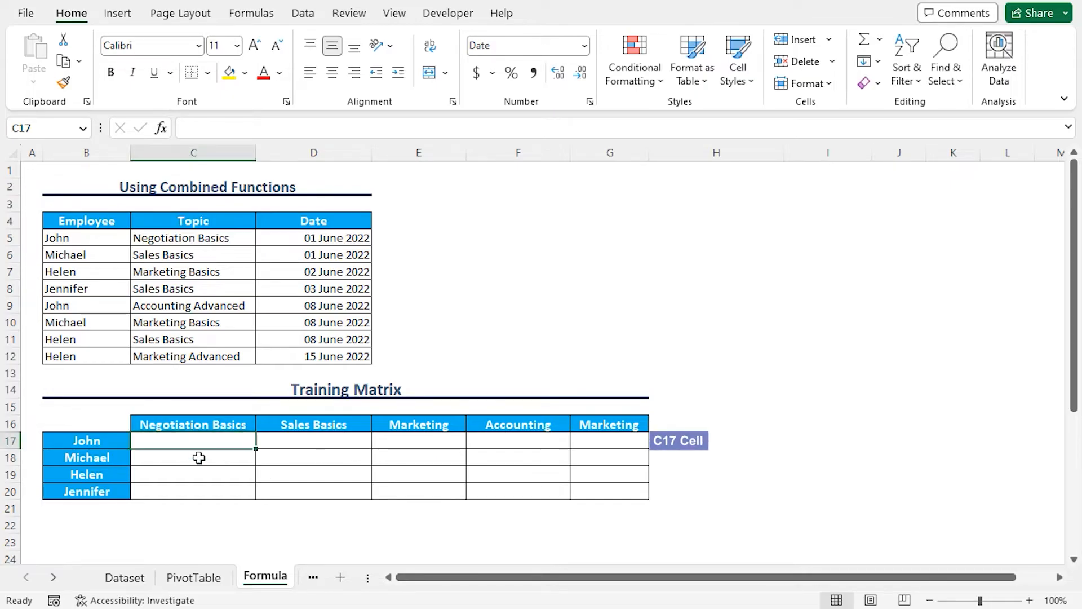
text(=)
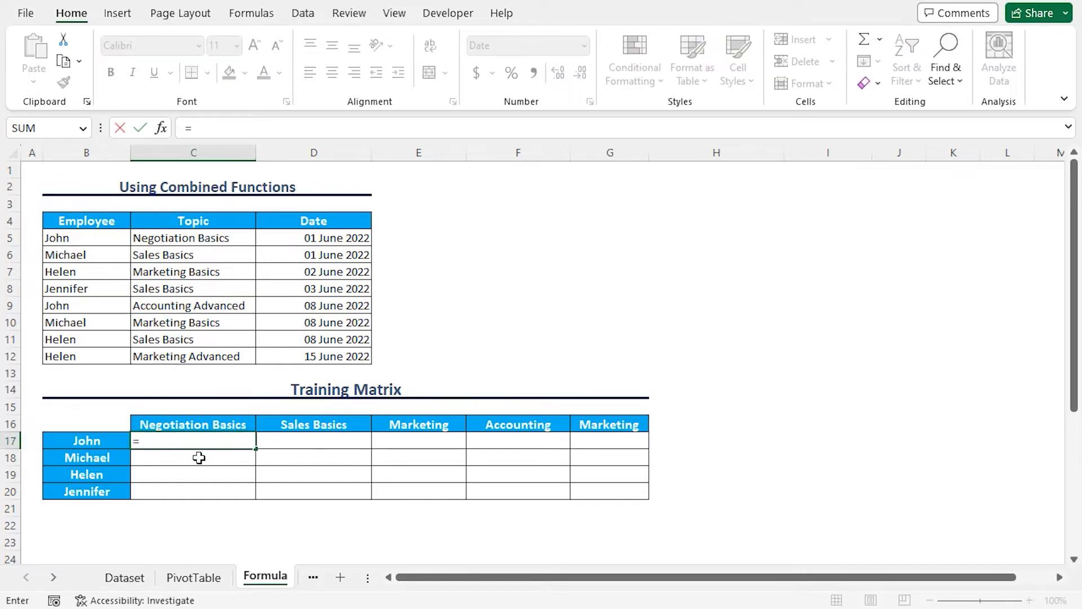
text(iferr)
key(Tab)
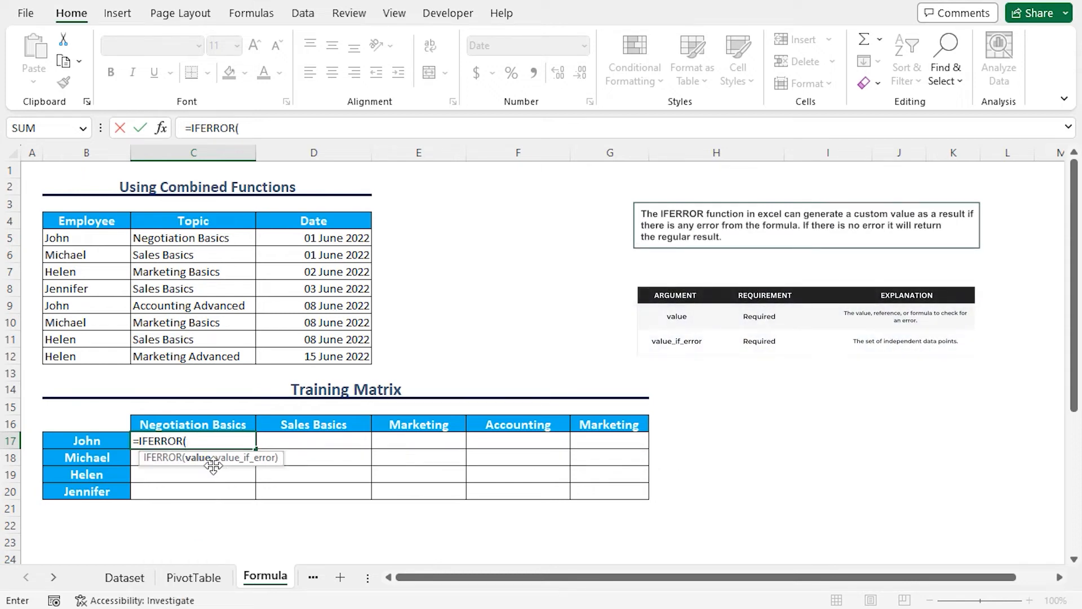
text(Index)
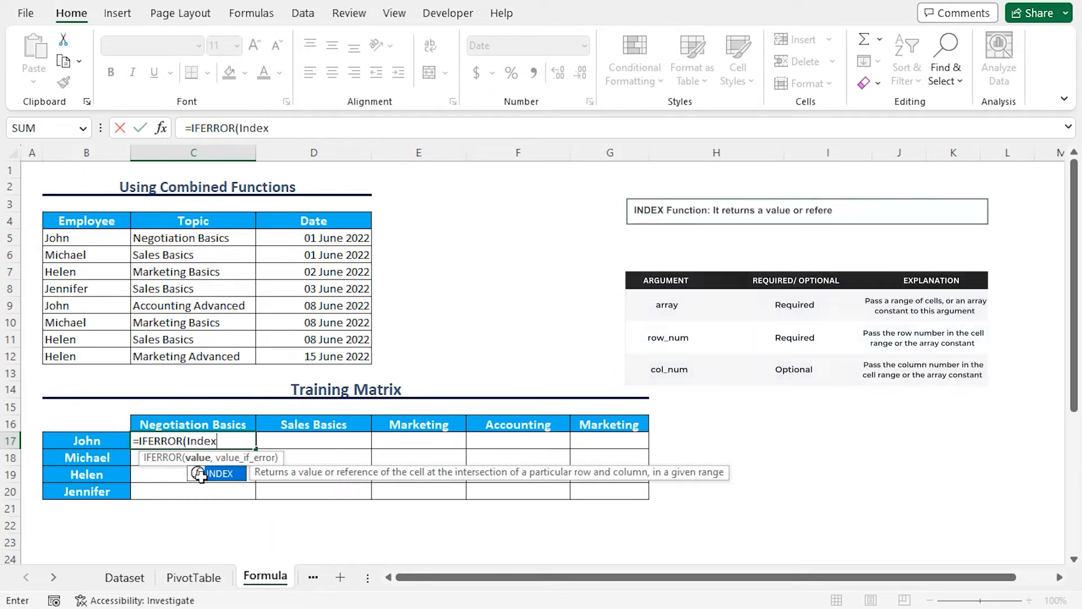
key(Tab)
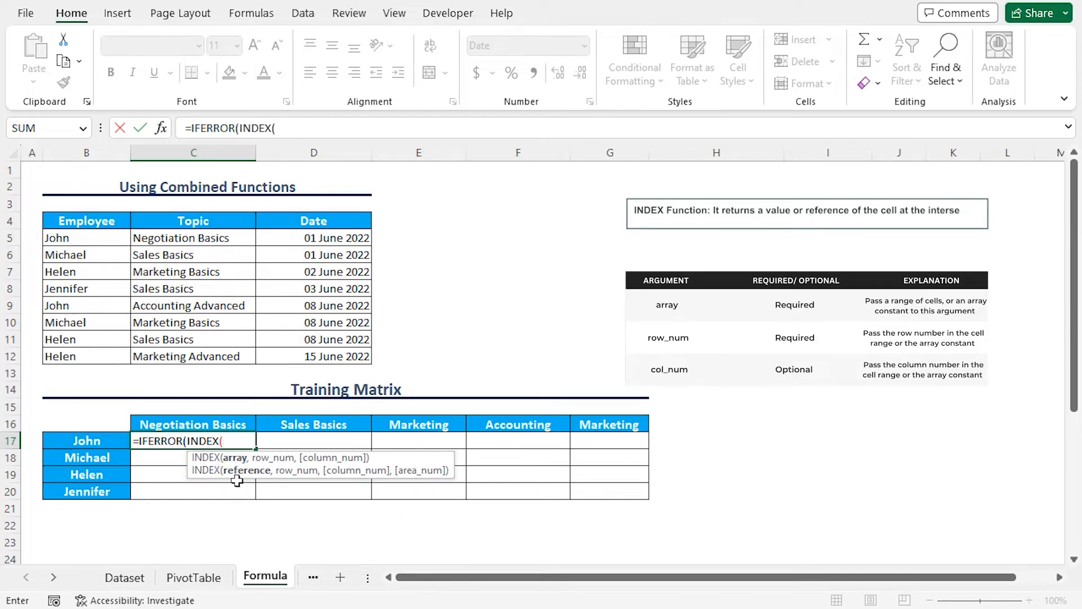
drag(302, 237, 312, 357)
key(F4)
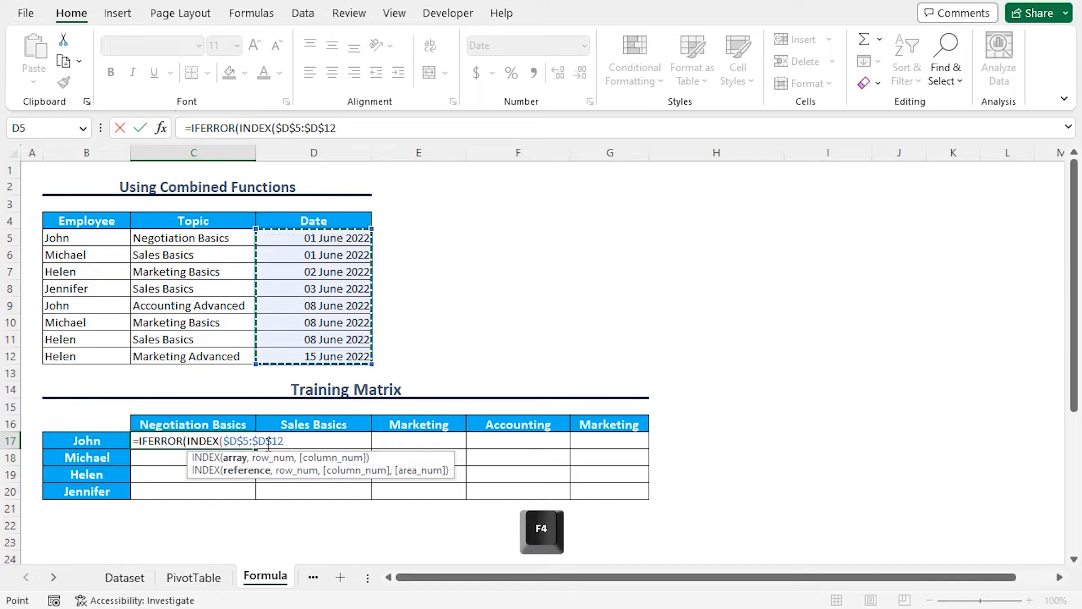
text(,)
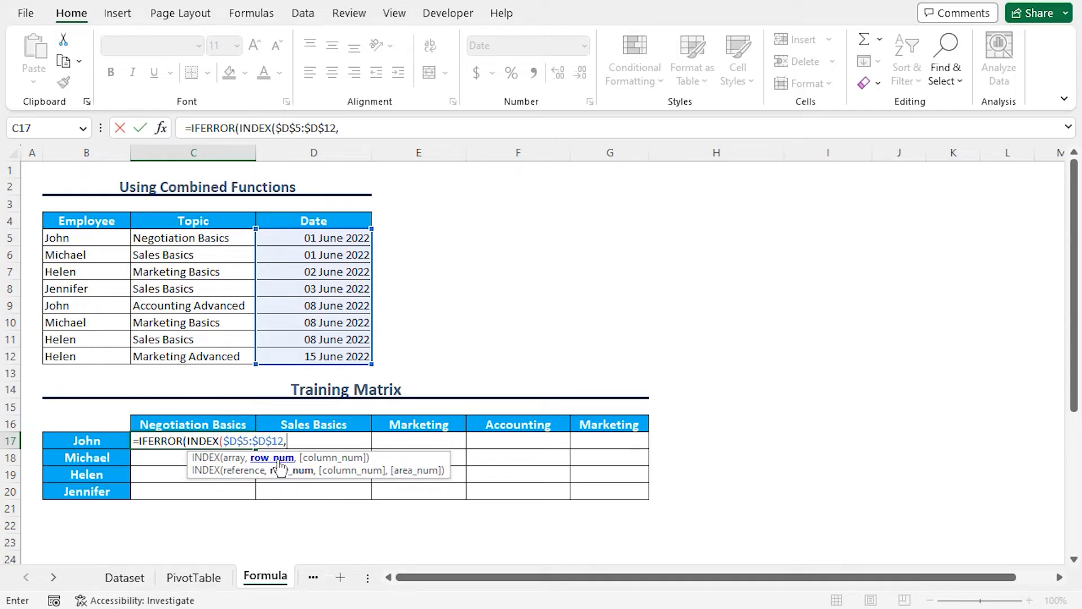
text(Match)
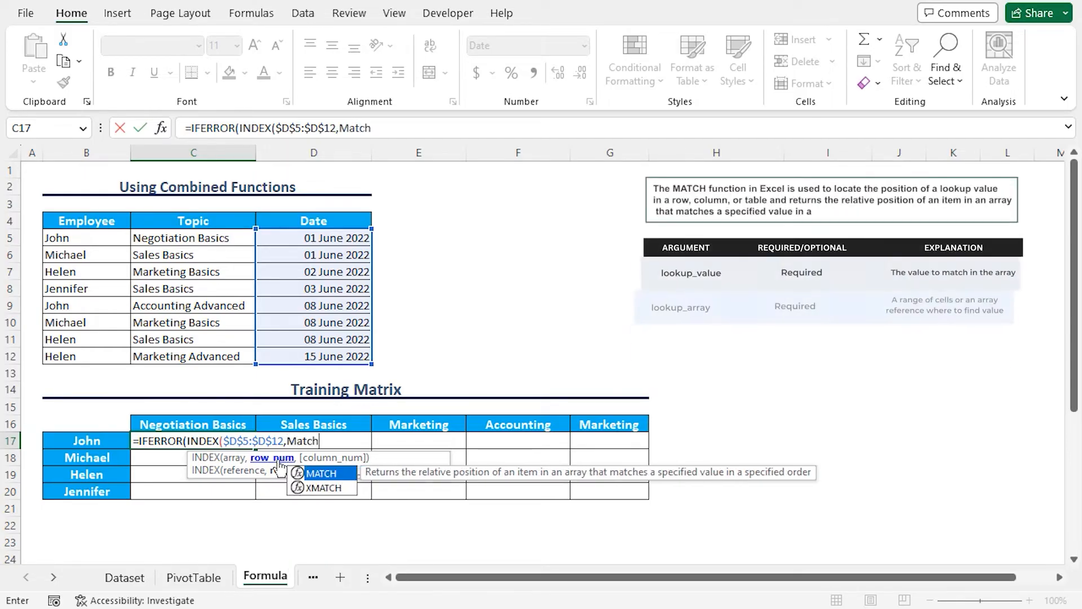
Step: Add MATCH(1,INDEX( as the row number argument of the C17 formula
key(Tab)
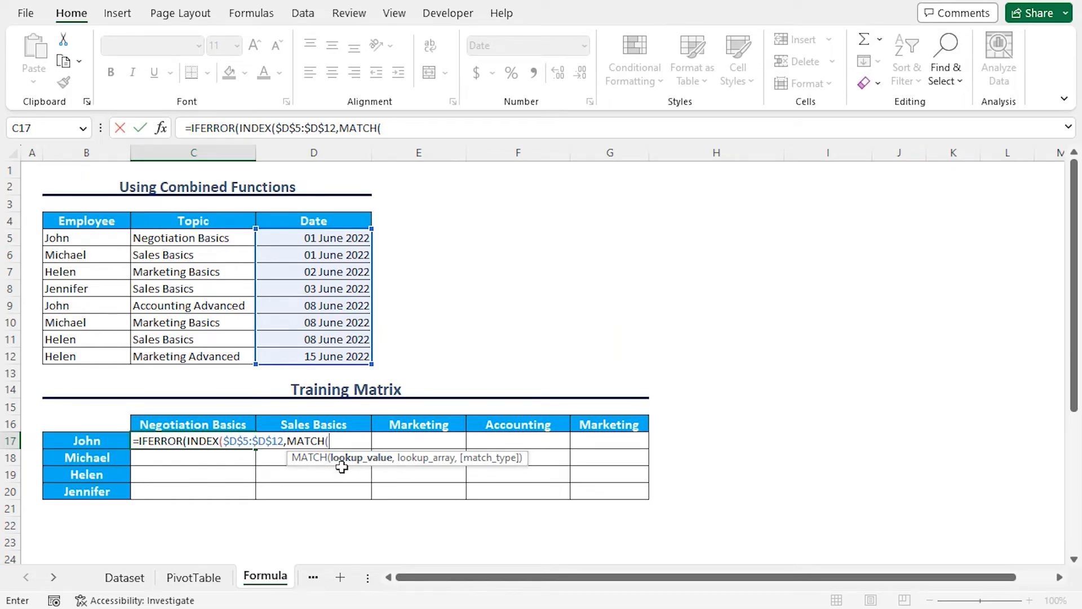
text(,)
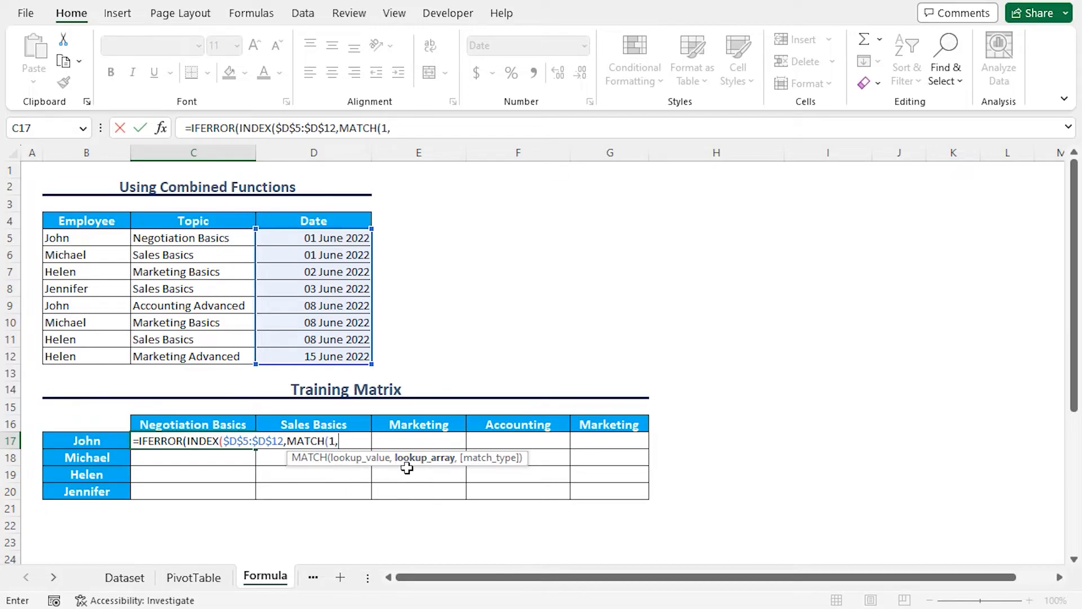
text(index)
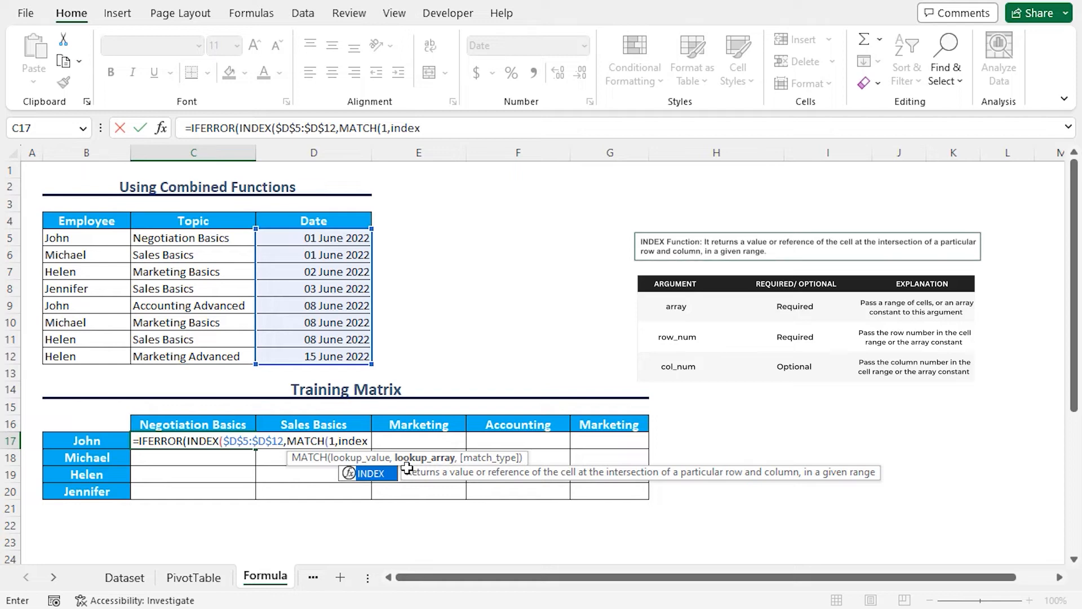
key(Tab)
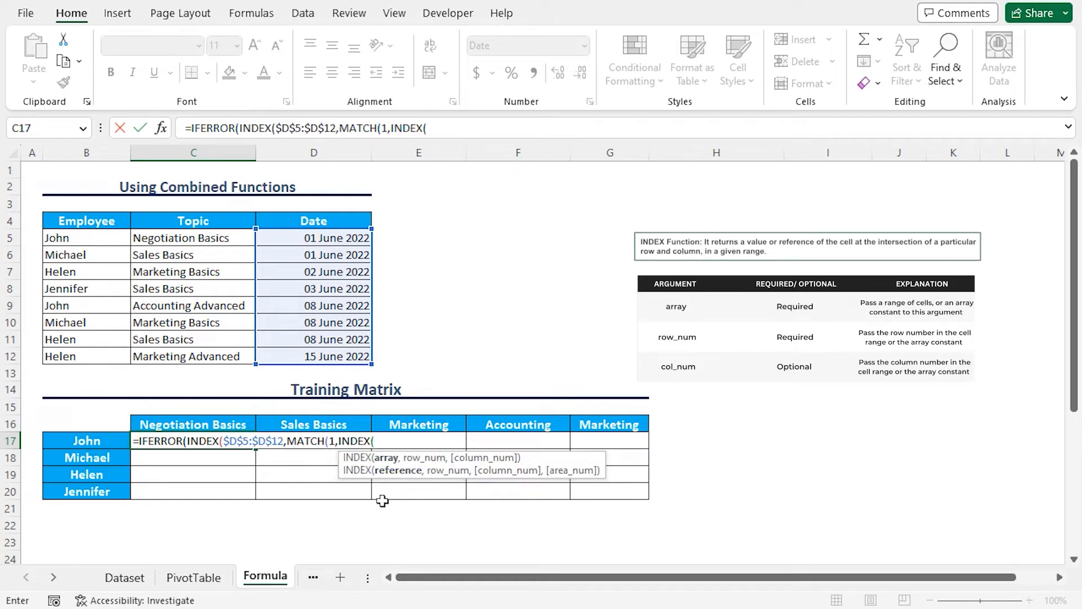
Step: Add the employee condition ($B$5:$B$12=$B17) to the inner INDEX, locking only the column of B17
text(()
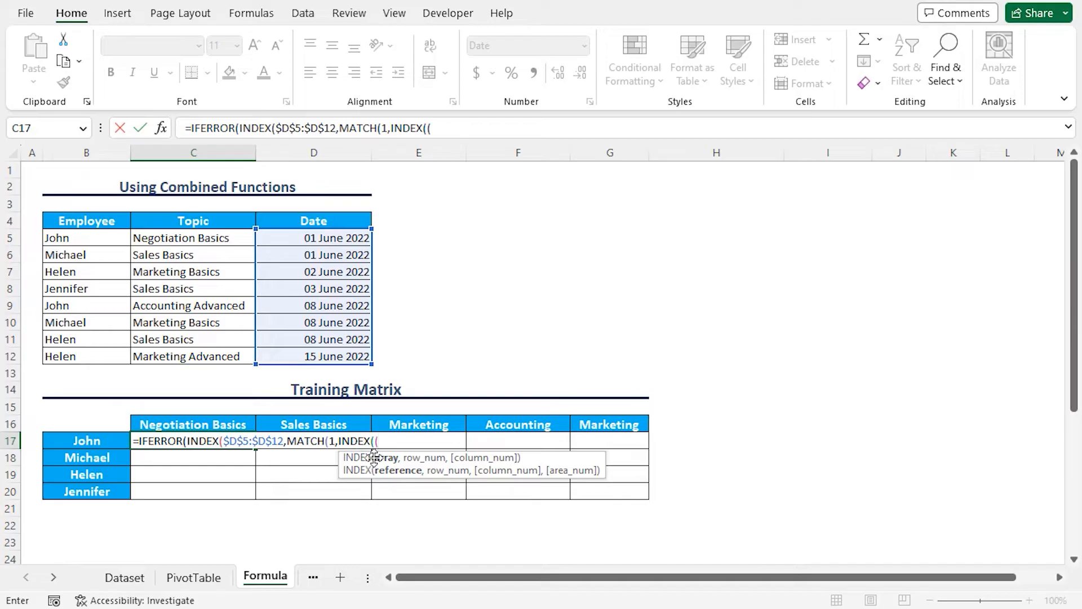
drag(77, 241, 80, 356)
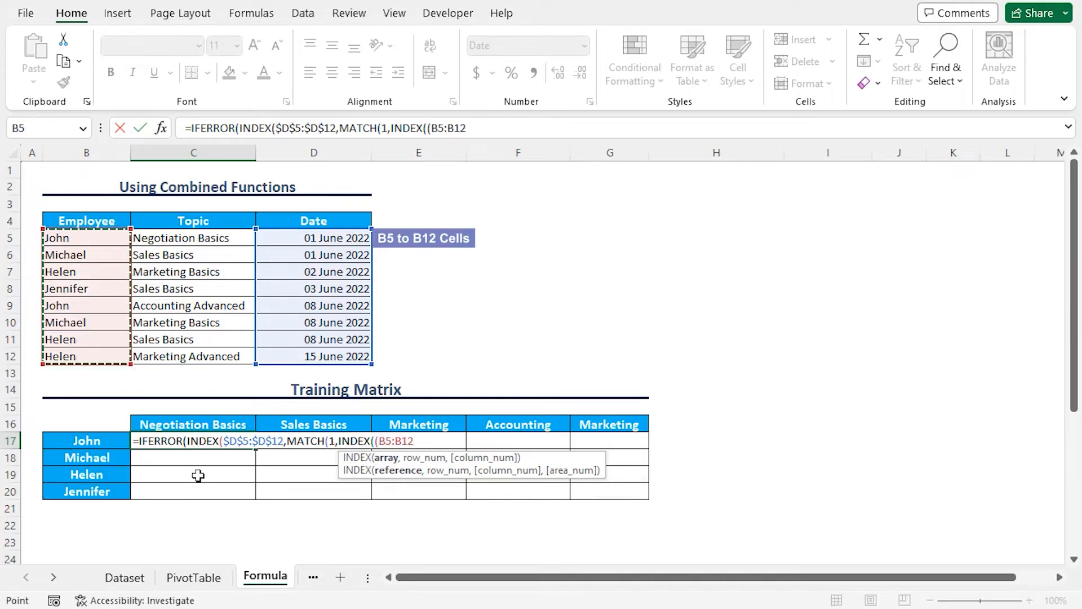
key(F4)
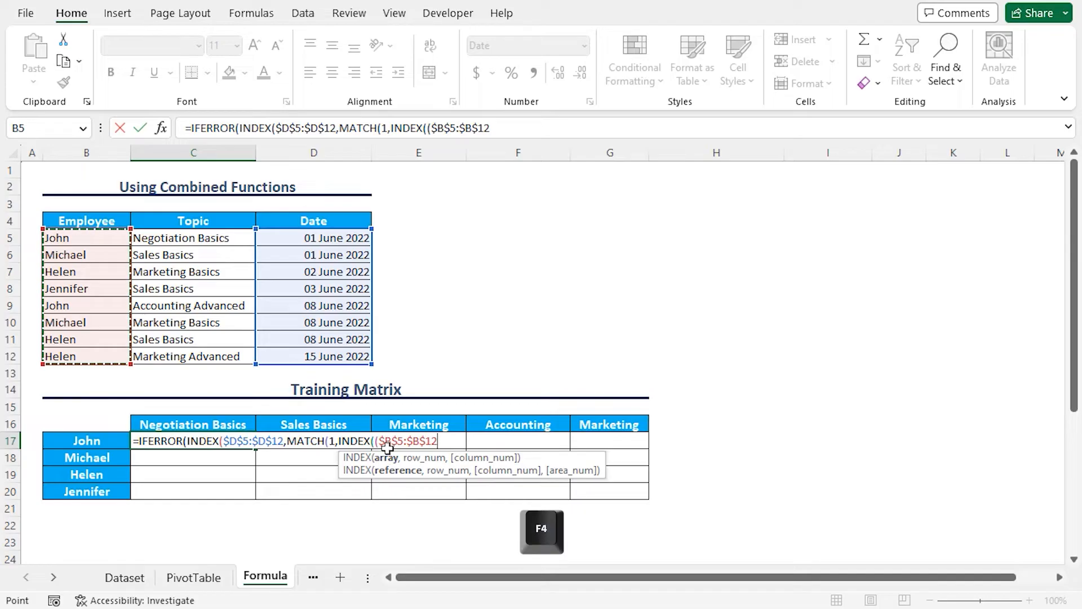
text(=)
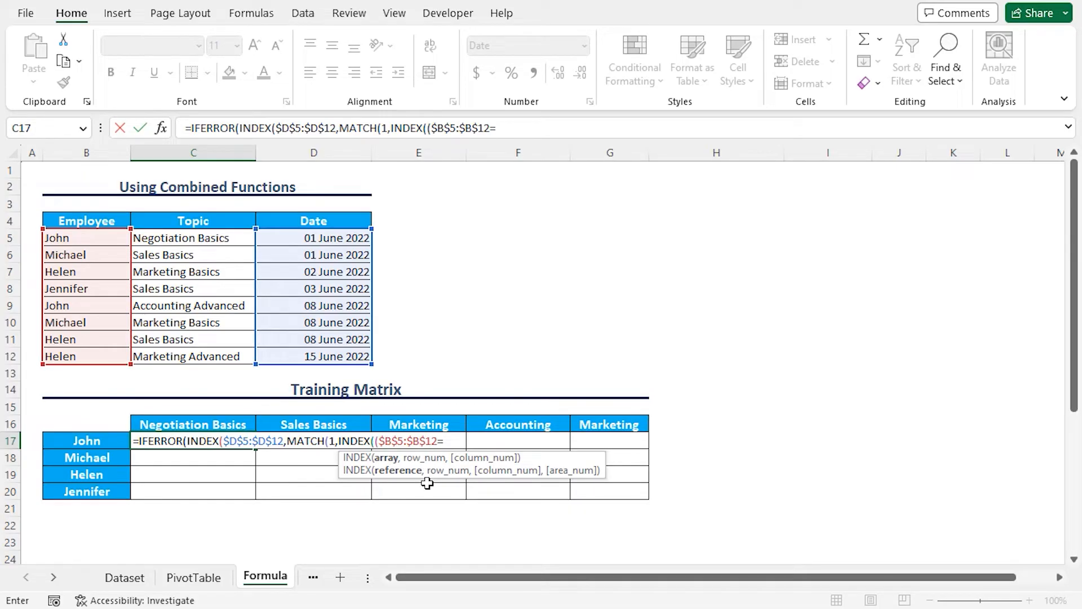
text(B17)
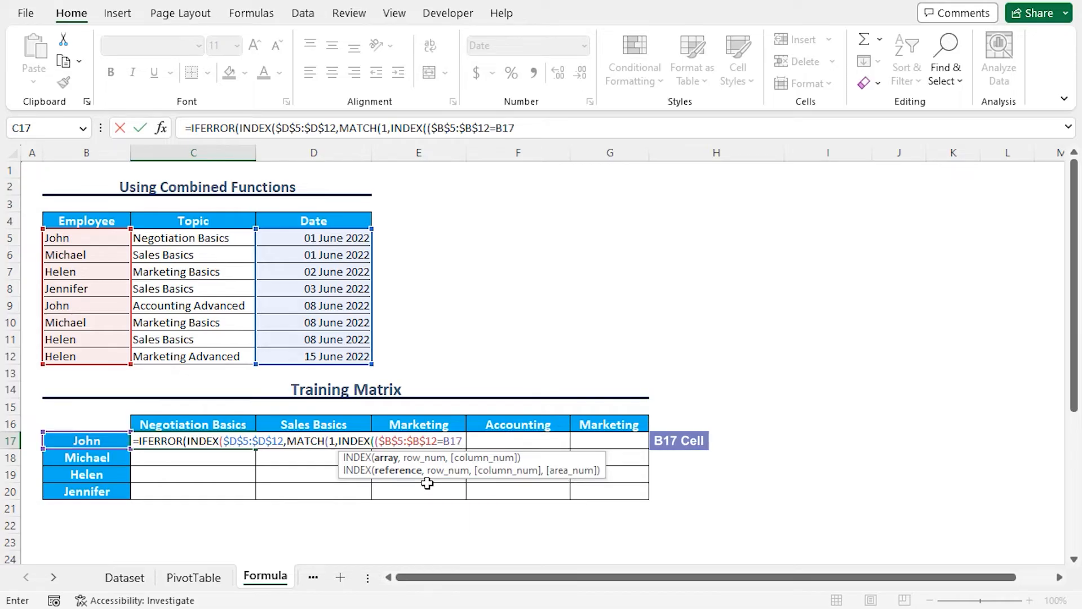
key(F4)
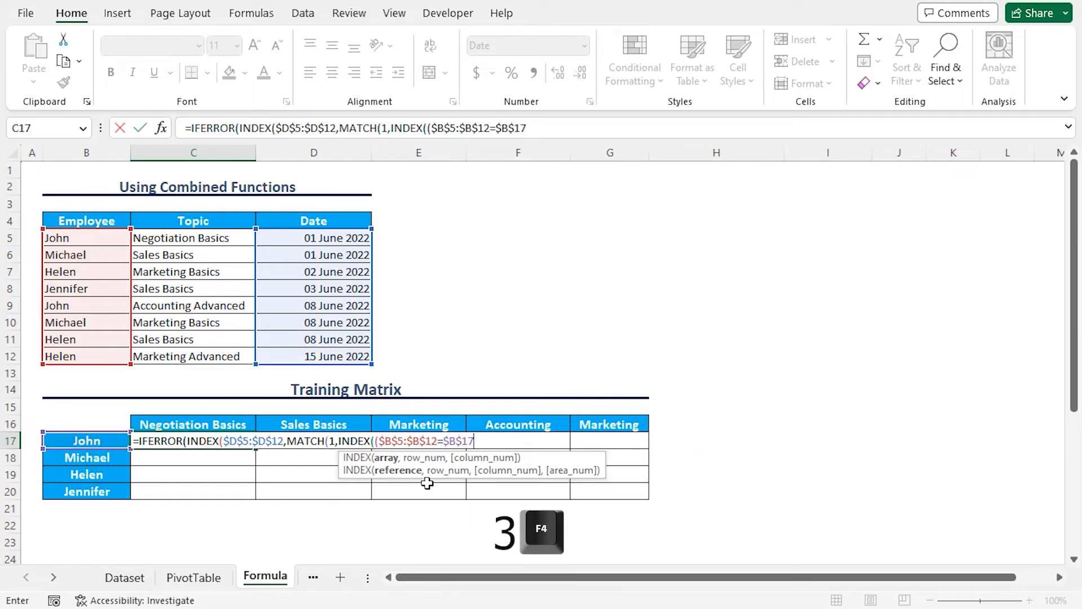
key(F4)
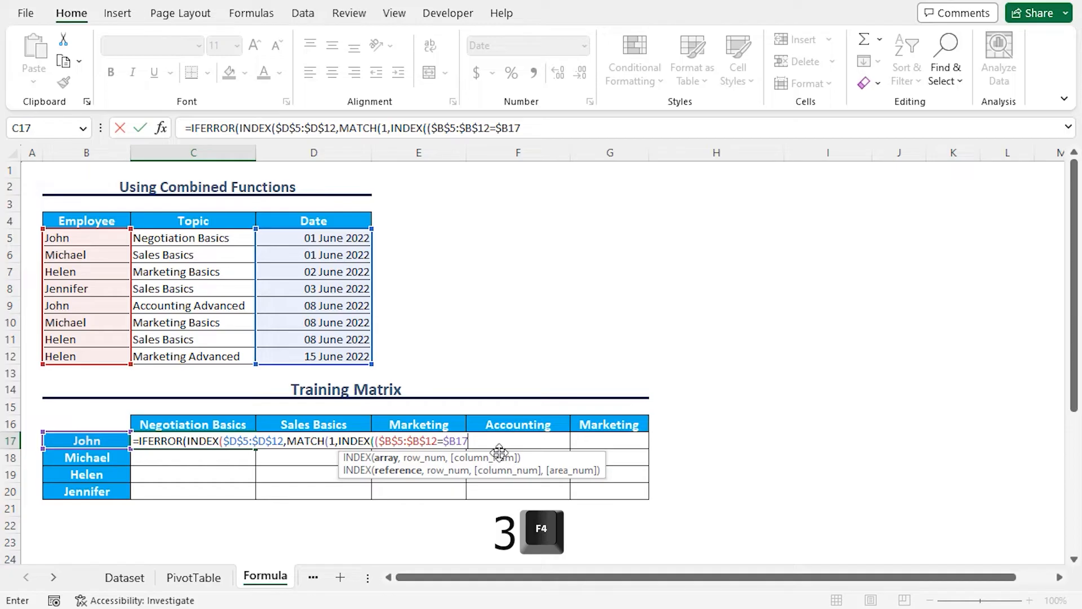
key(F4)
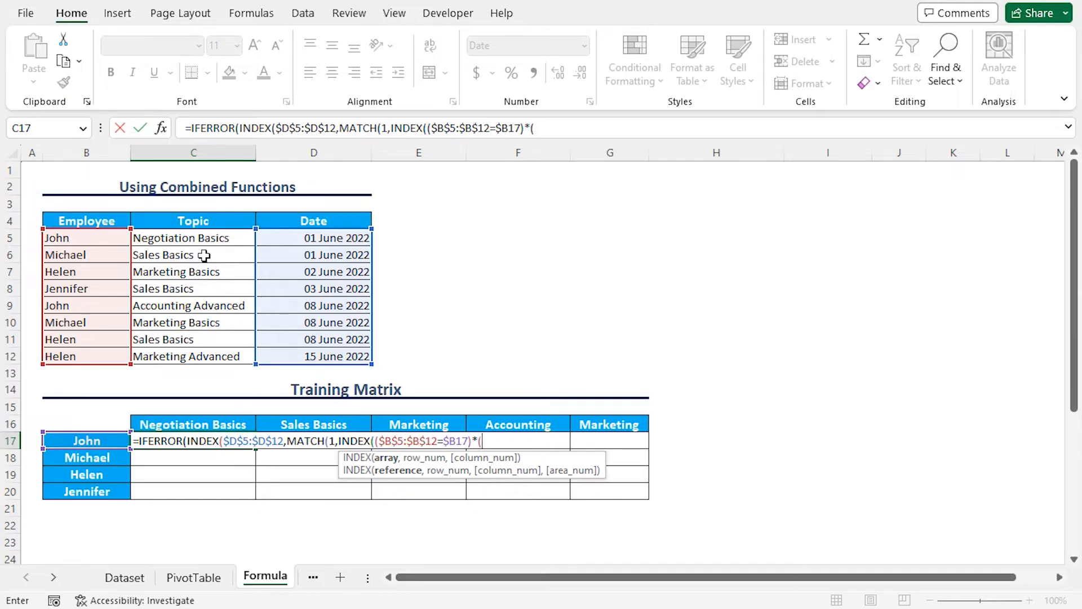
Step: Multiply by the topic condition ($C$5:$C$12=C$16) in the inner INDEX, locking only the row of C16
drag(181, 241, 248, 354)
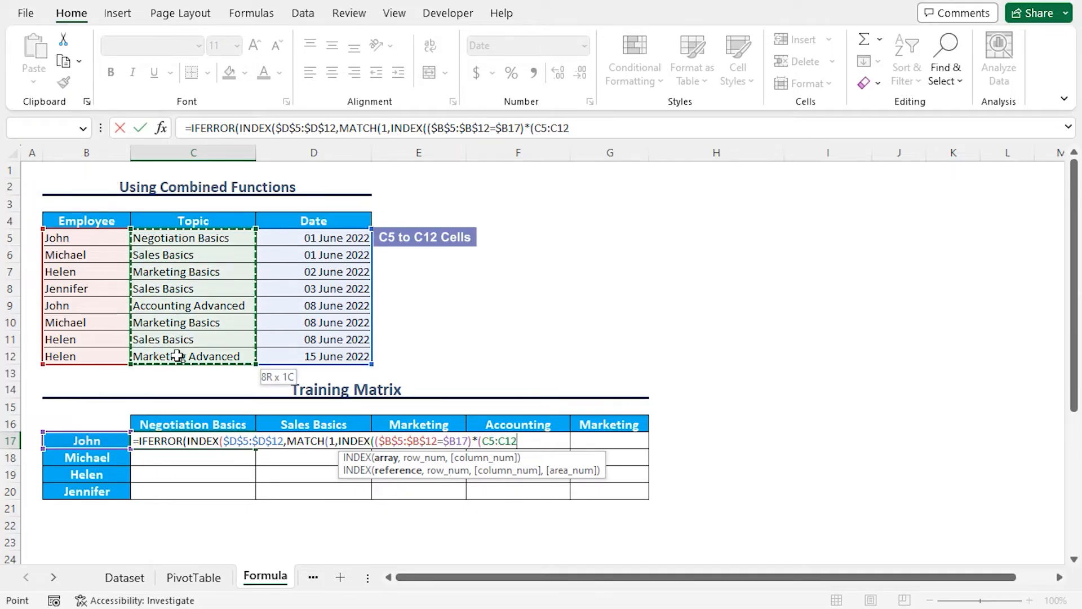
key(F4)
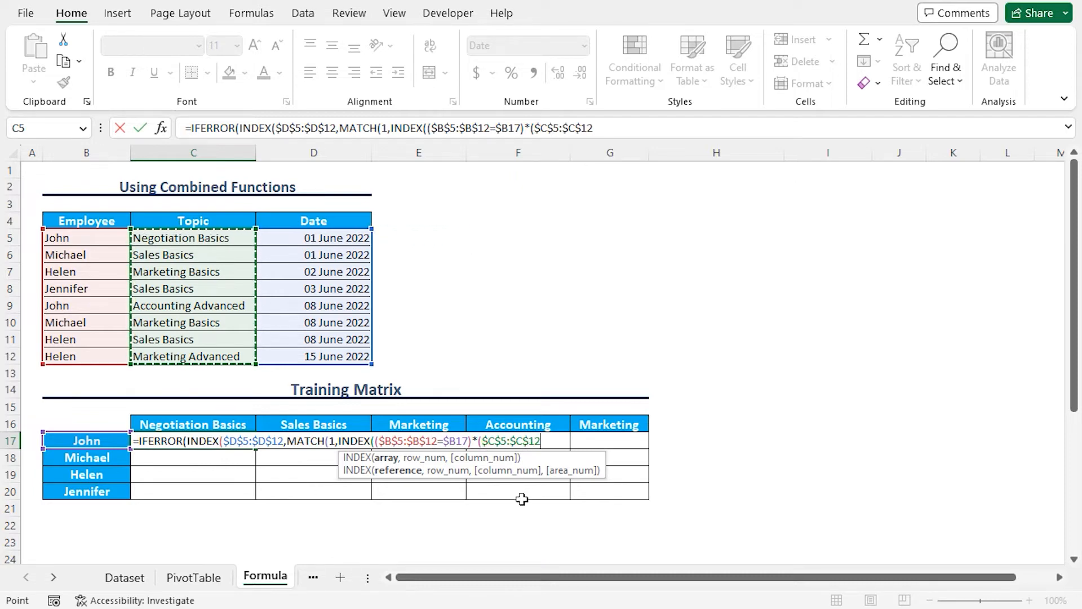
text(=C16)
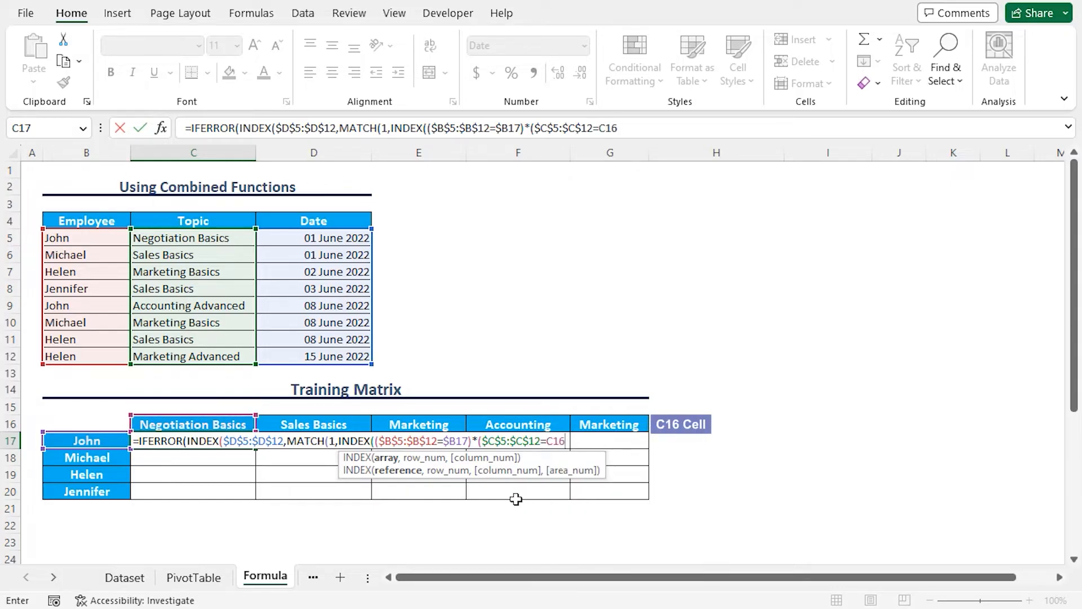
key(F4)
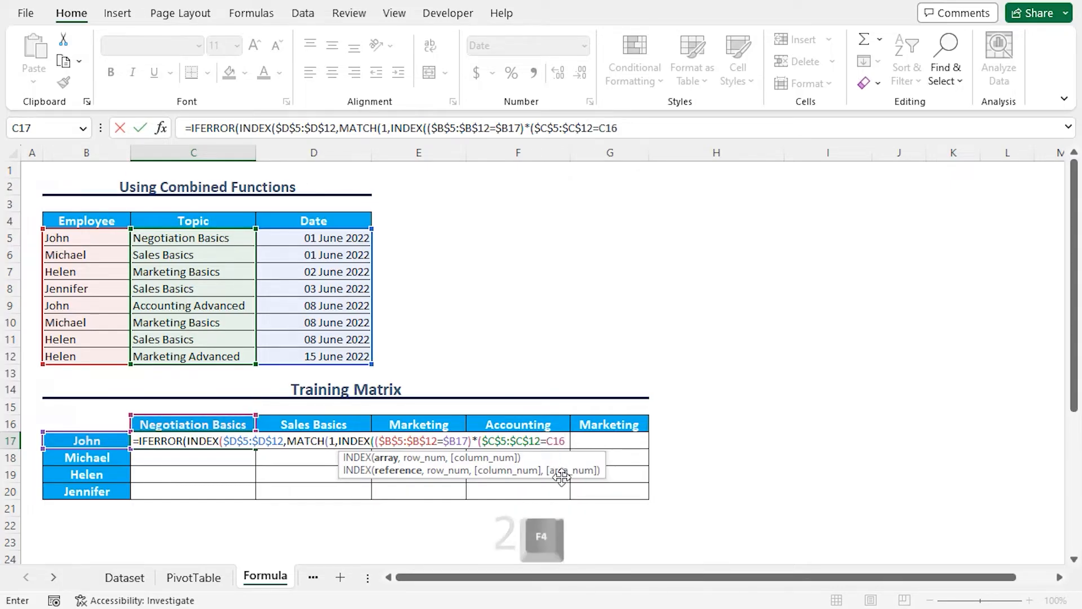
key(F4)
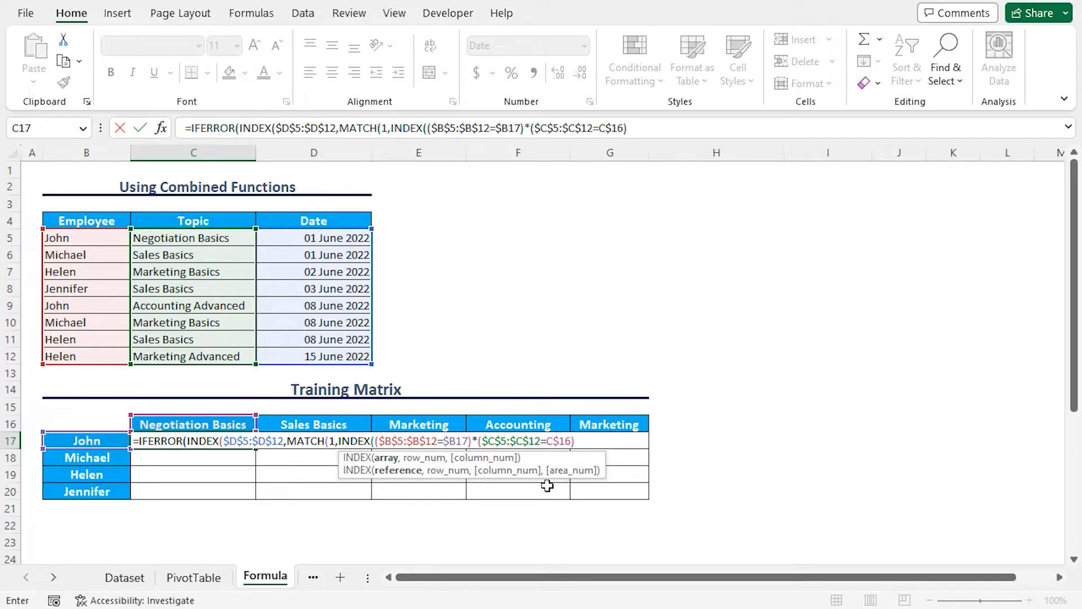
Step: Close the inner INDEX with an empty row argument and finish MATCH in the C17 formula with match type 0
text(,)
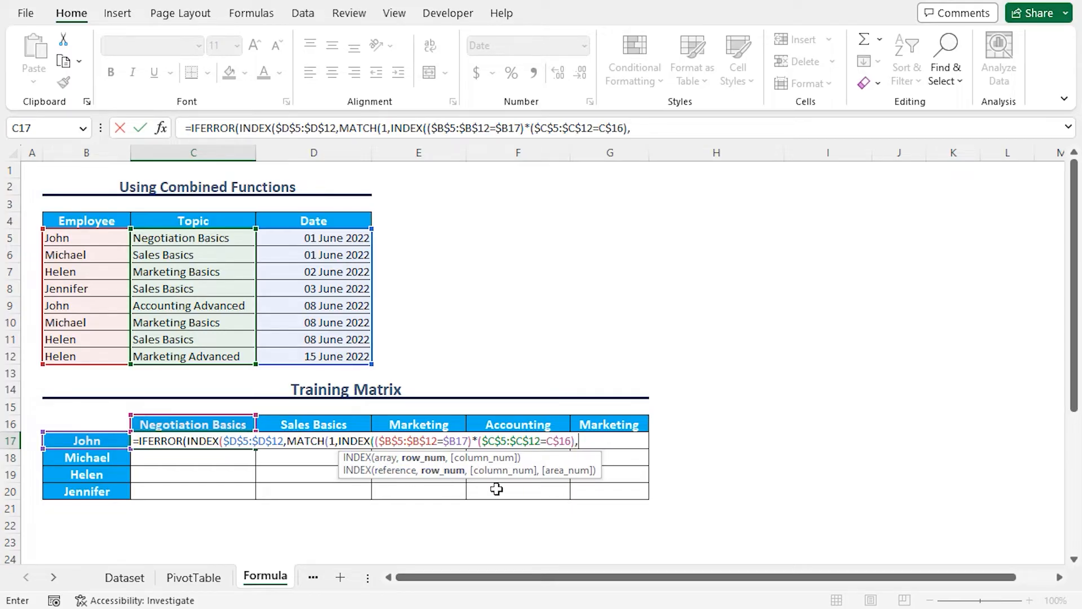
text())
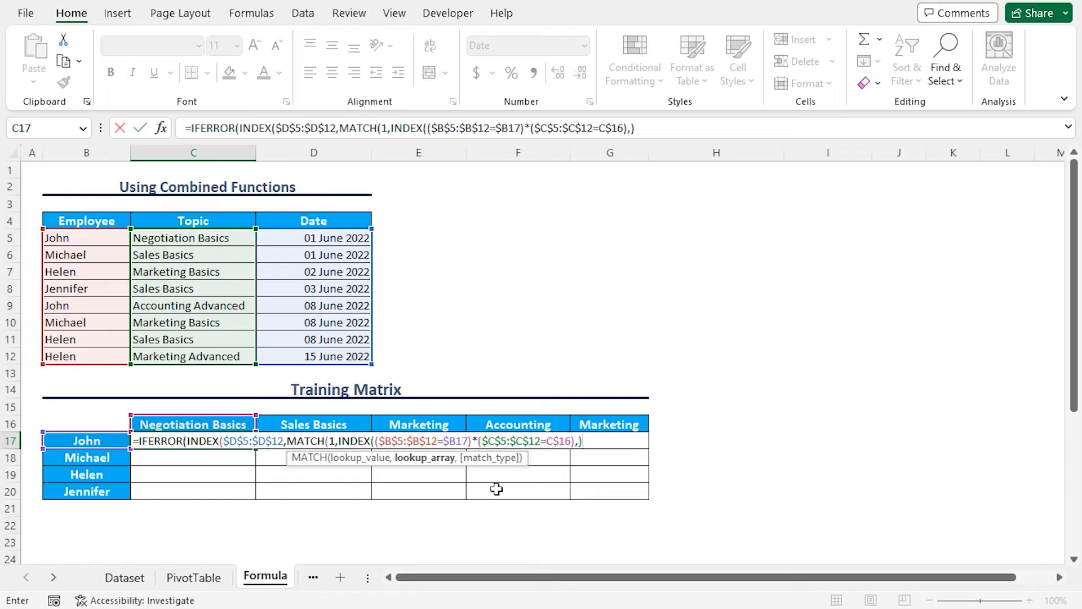
text(,0)
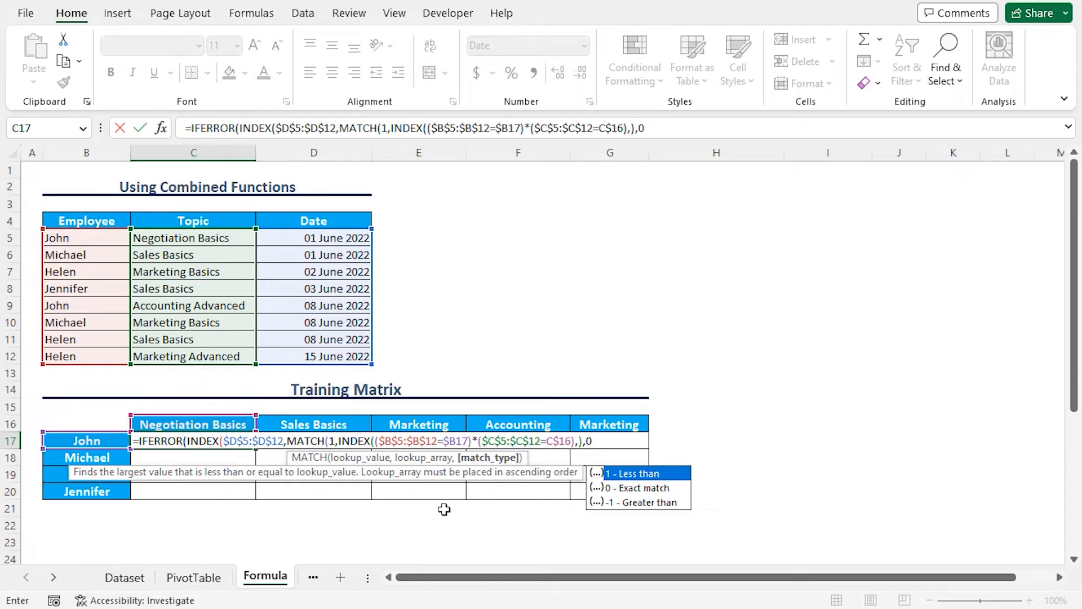
text())
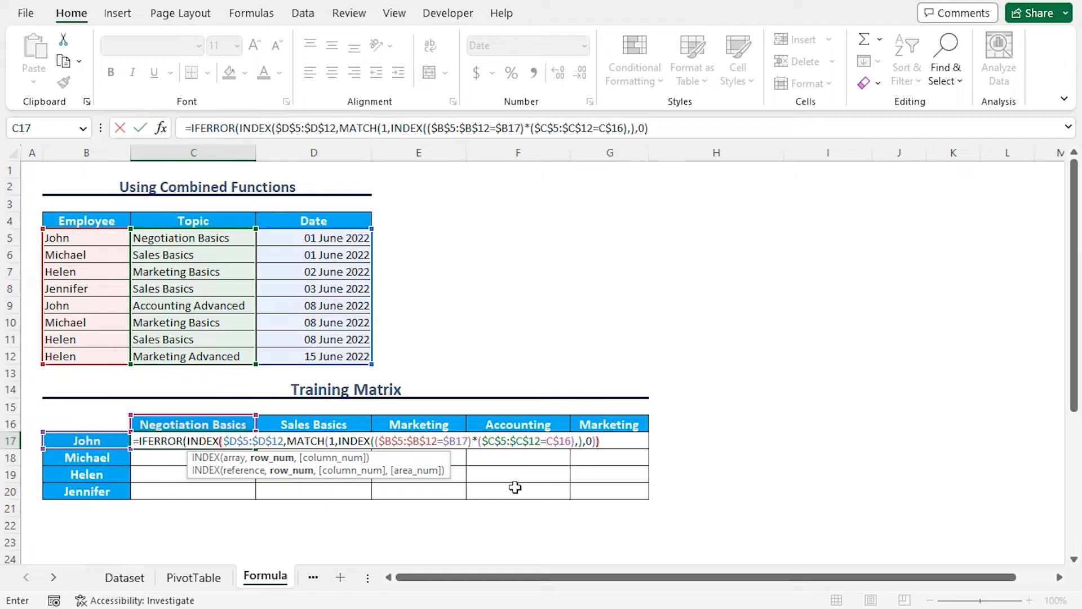
Step: Close the outer INDEX, make IFERROR return an empty string "" and enter the C17 formula
text(),)
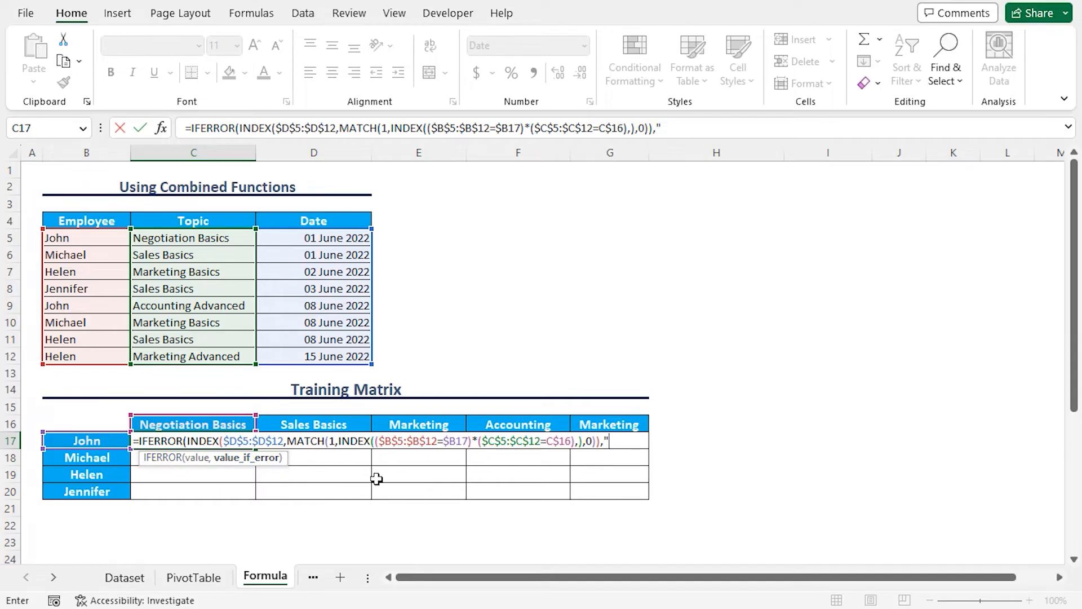
text(""))
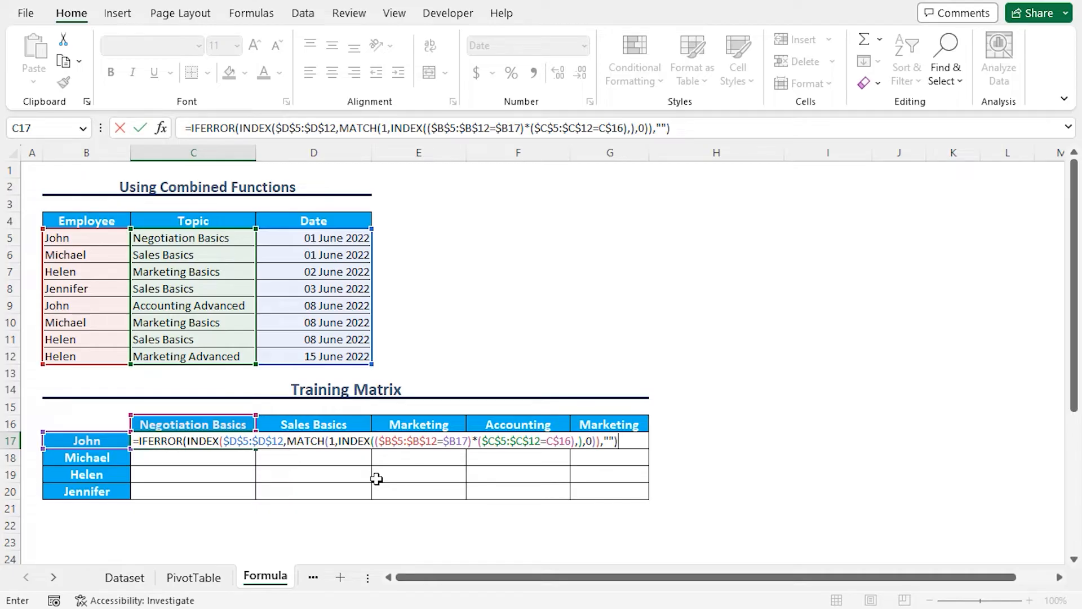
key(Return)
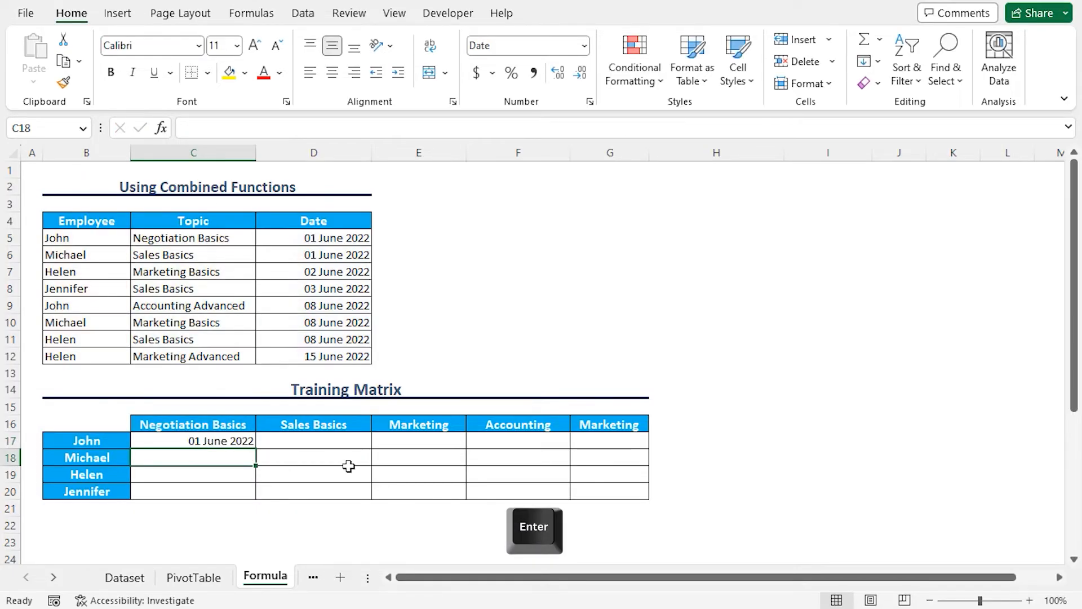
Step: Examine the MATCH, INDEX and IFERROR portions of the formula in C17 one after another
key(Up)
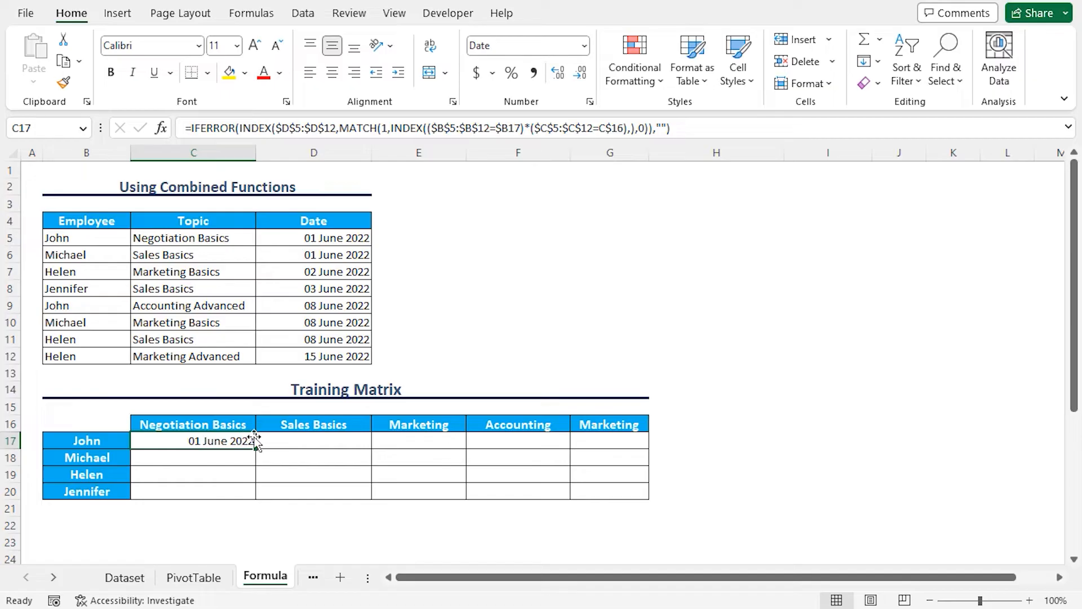
click(340, 129)
shift+click(648, 128)
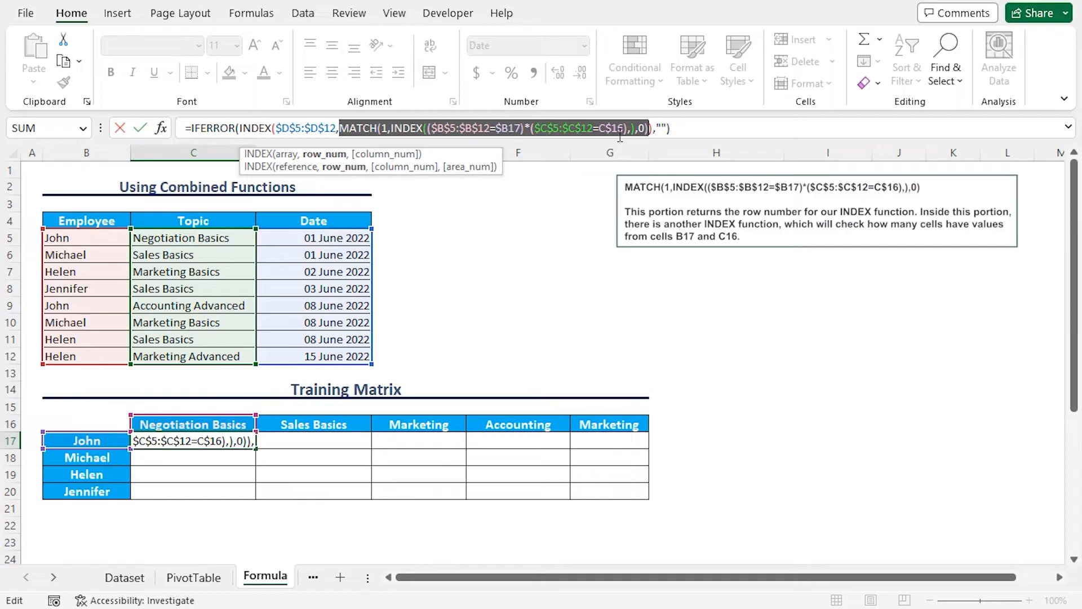
click(241, 129)
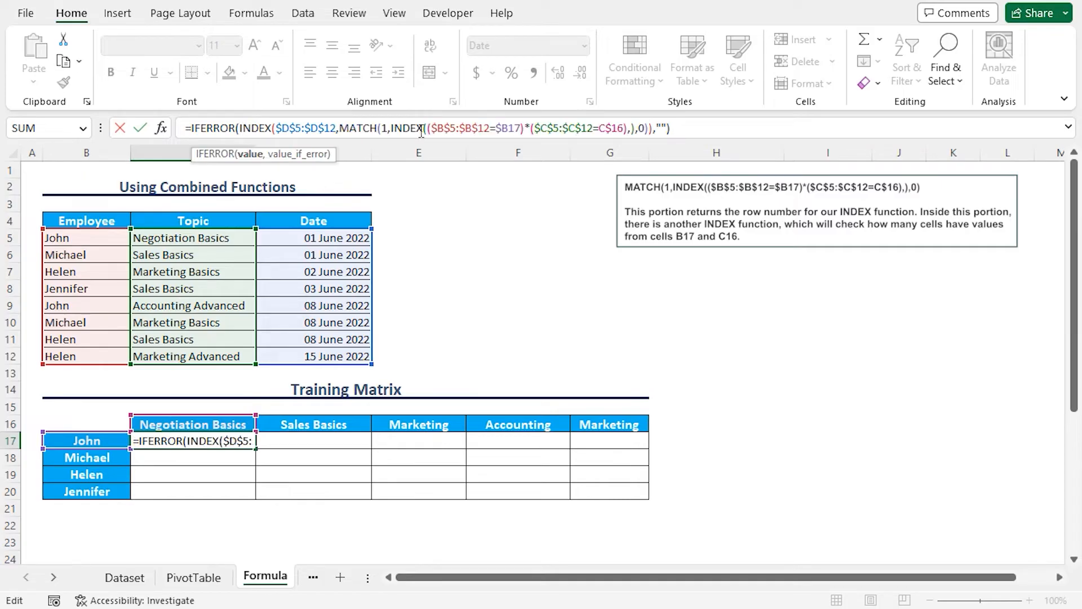
shift+click(652, 130)
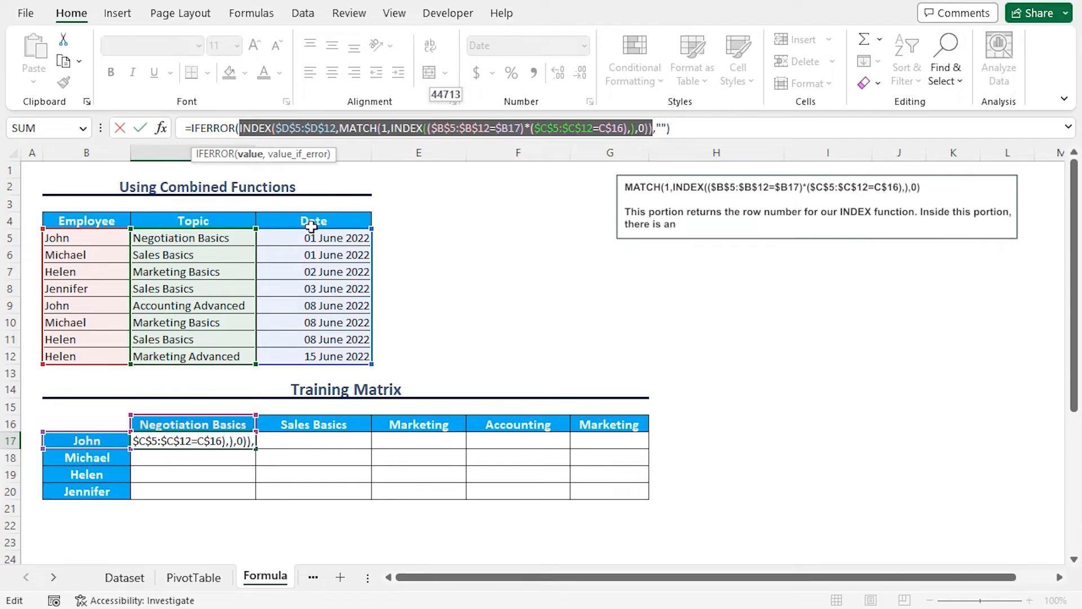
click(240, 128)
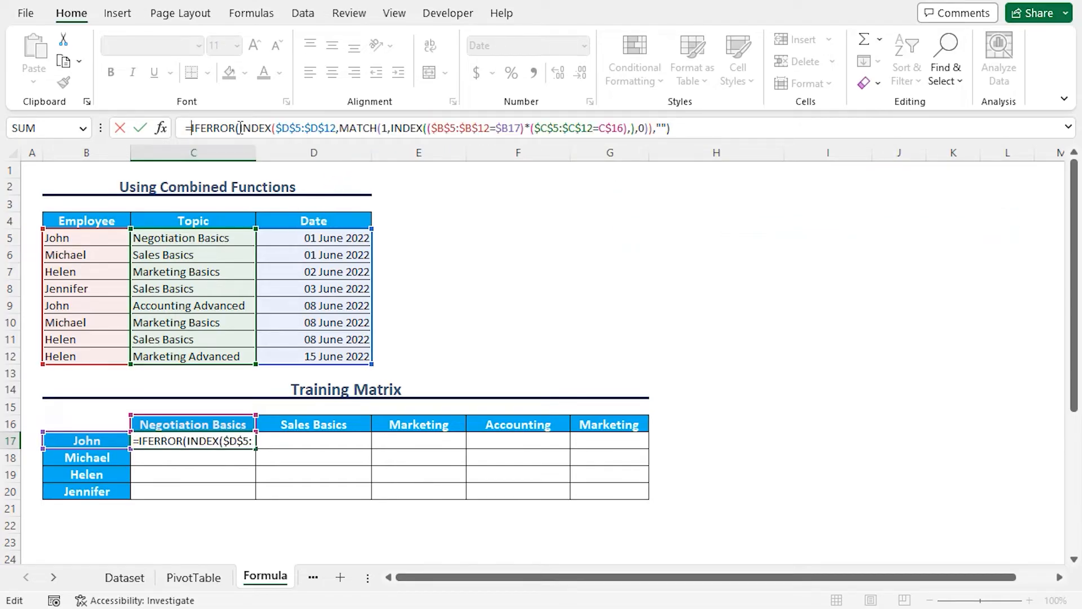
shift+click(672, 129)
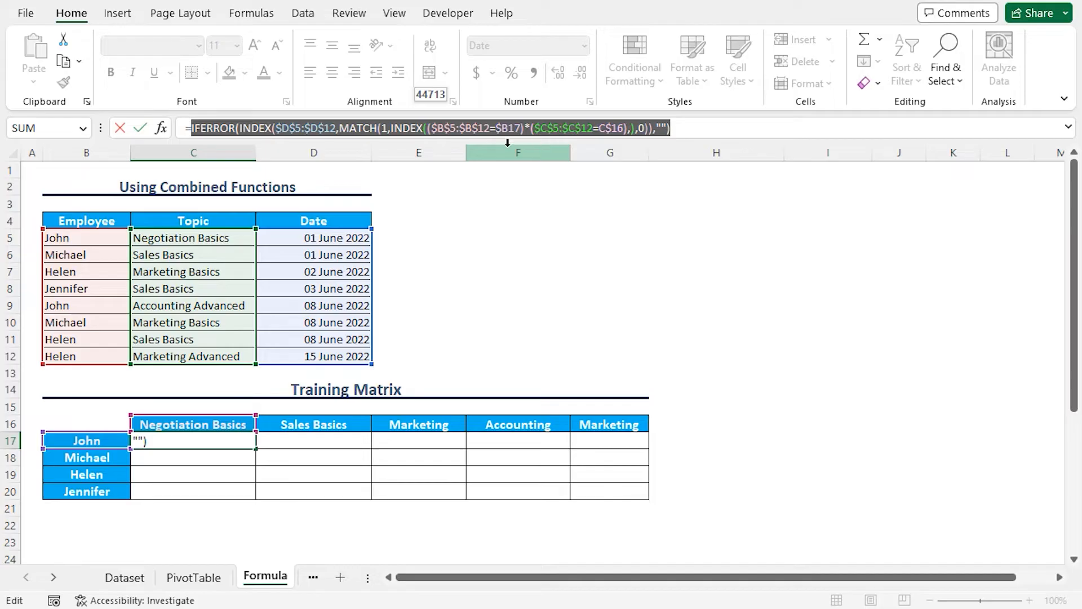
key(ctrl+Return)
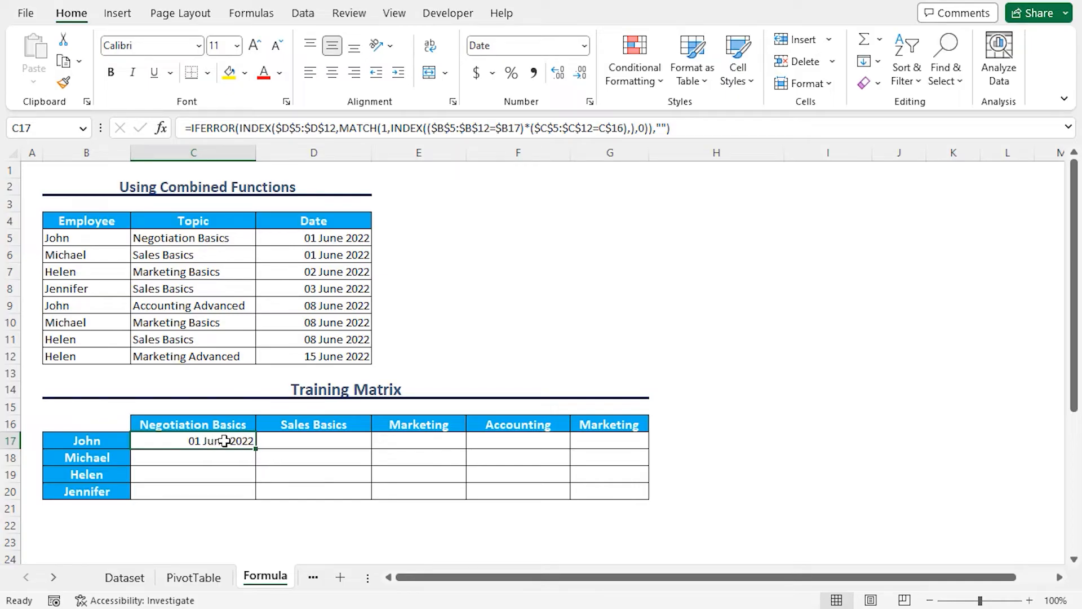
Step: Apply the "14 March 2012" date format to C17 and fill its formula across the training matrix through G20
click(590, 102)
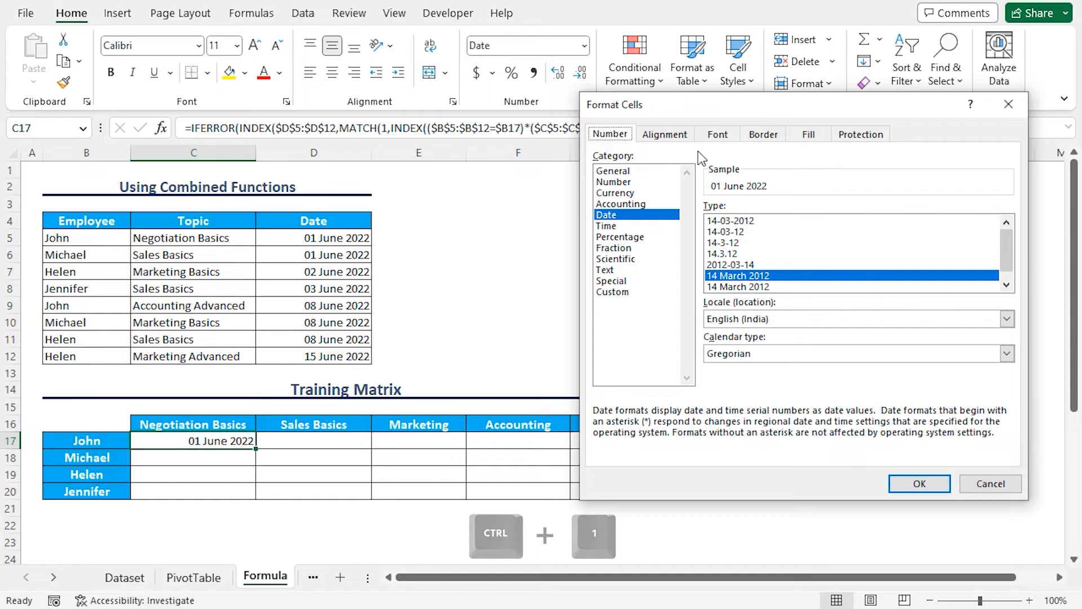
click(616, 216)
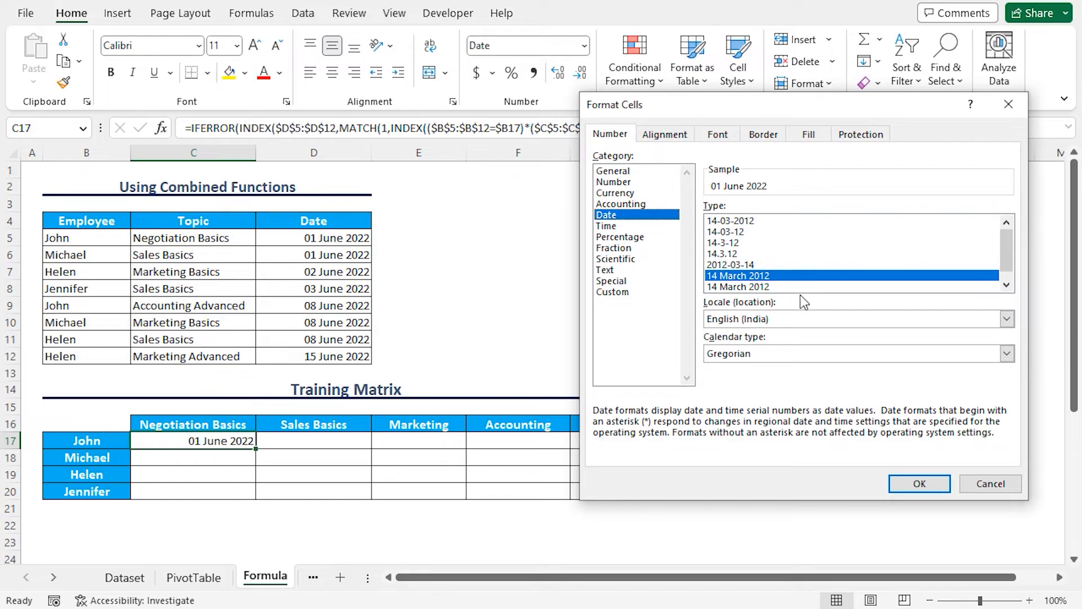
click(920, 483)
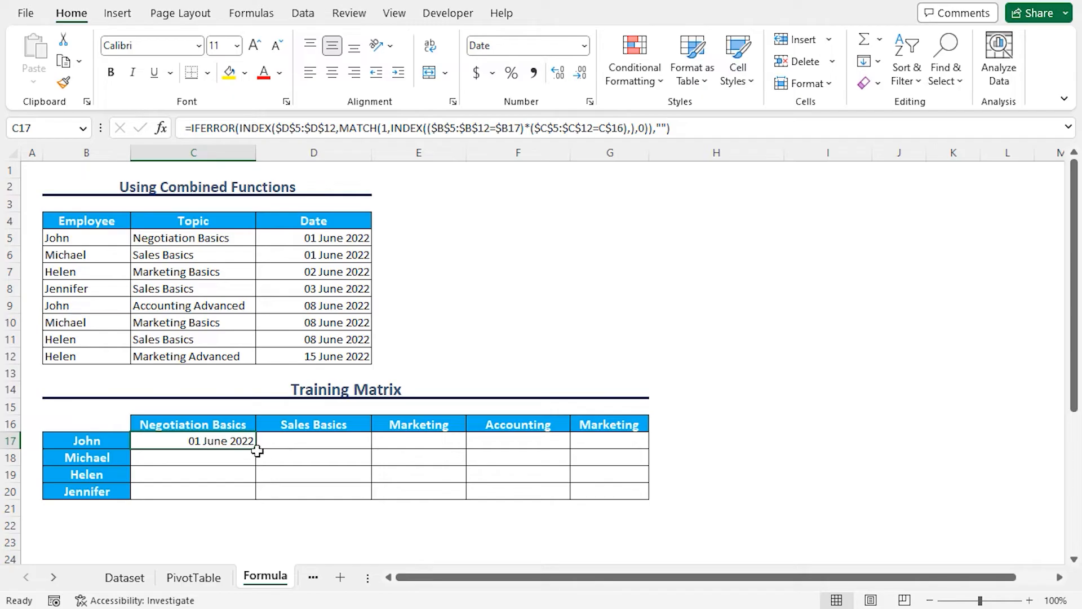
drag(256, 448, 617, 494)
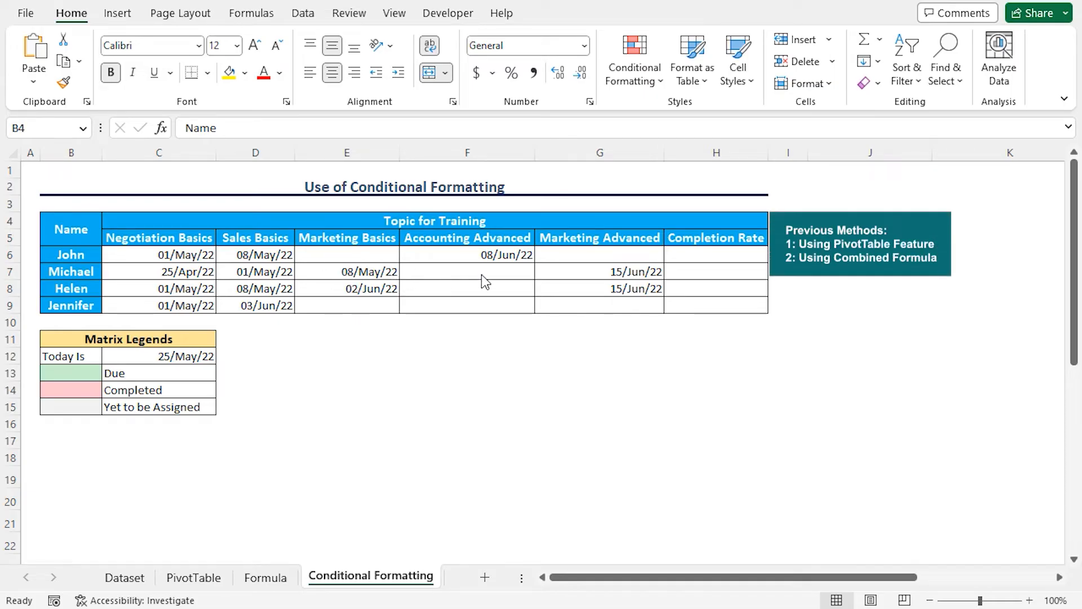
click(703, 239)
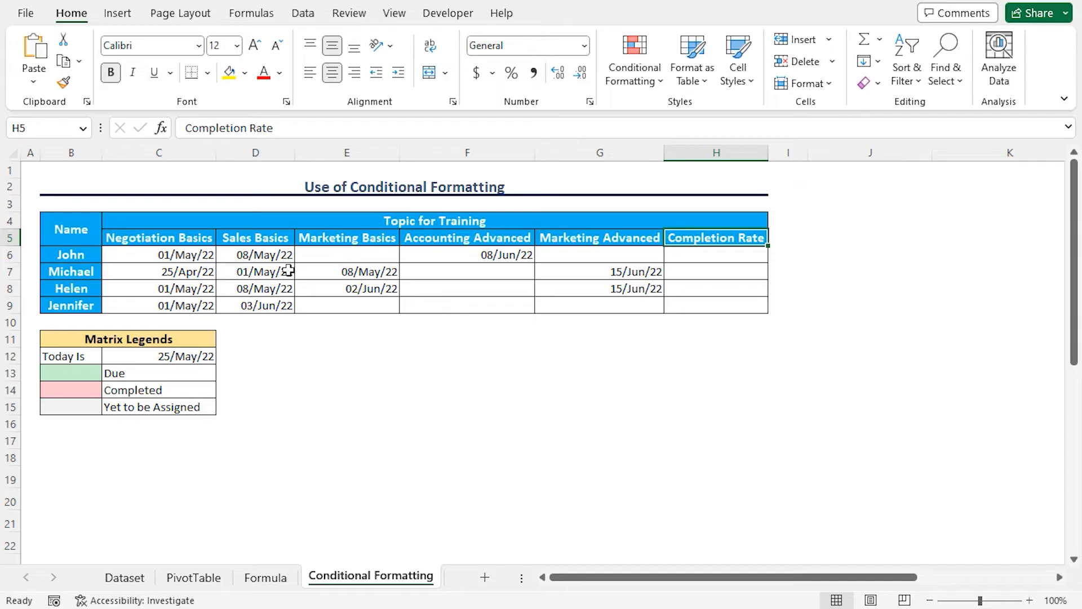
click(105, 343)
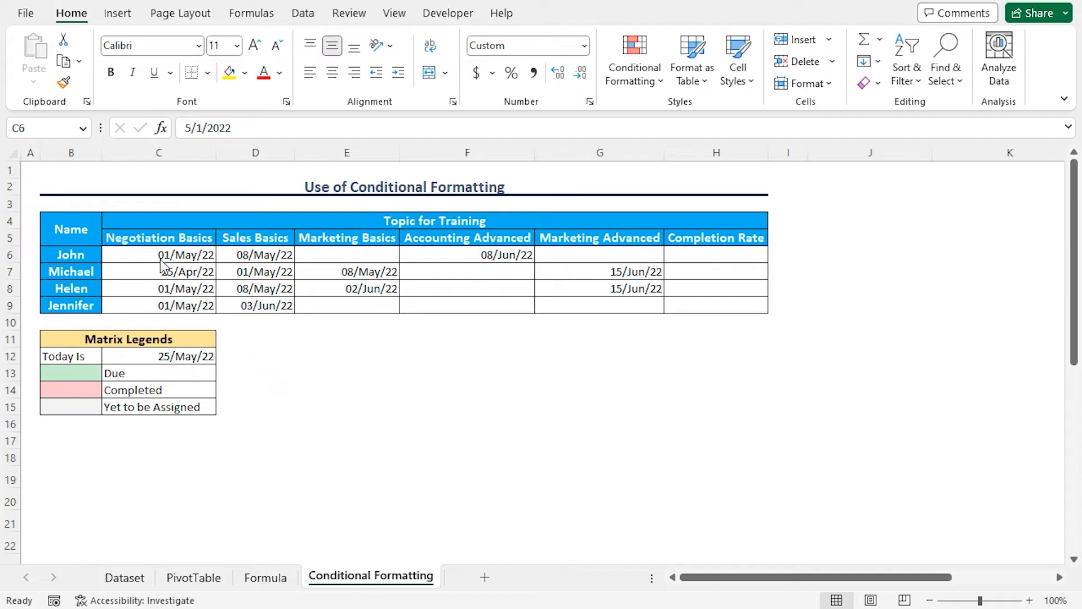
Step: Start a new conditional formatting rule for C6:G9 with the rule type "Format only cells that contain"
drag(157, 260, 603, 304)
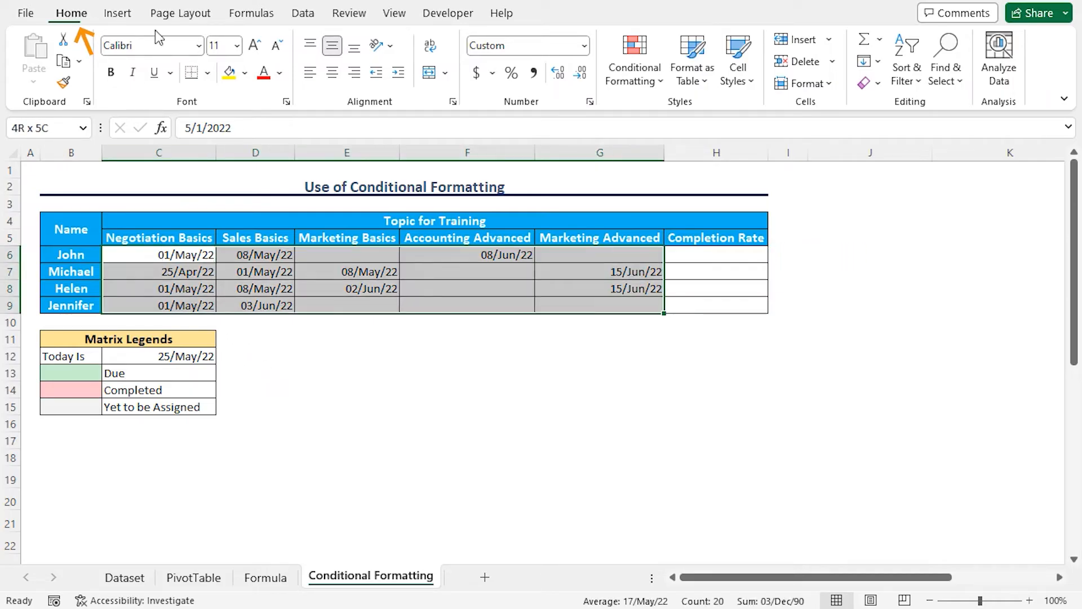
click(659, 85)
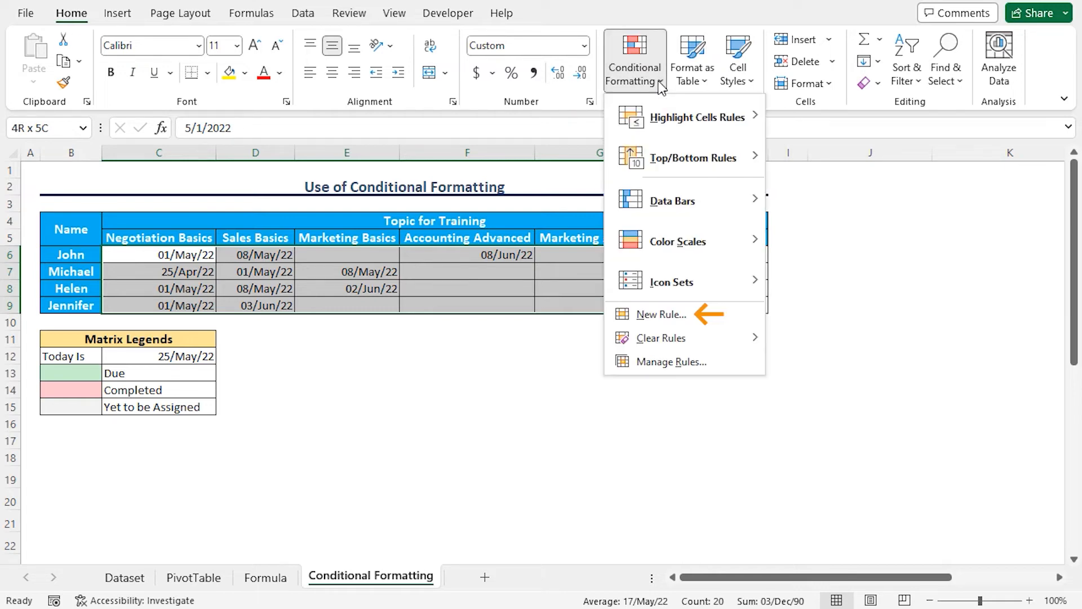
click(674, 318)
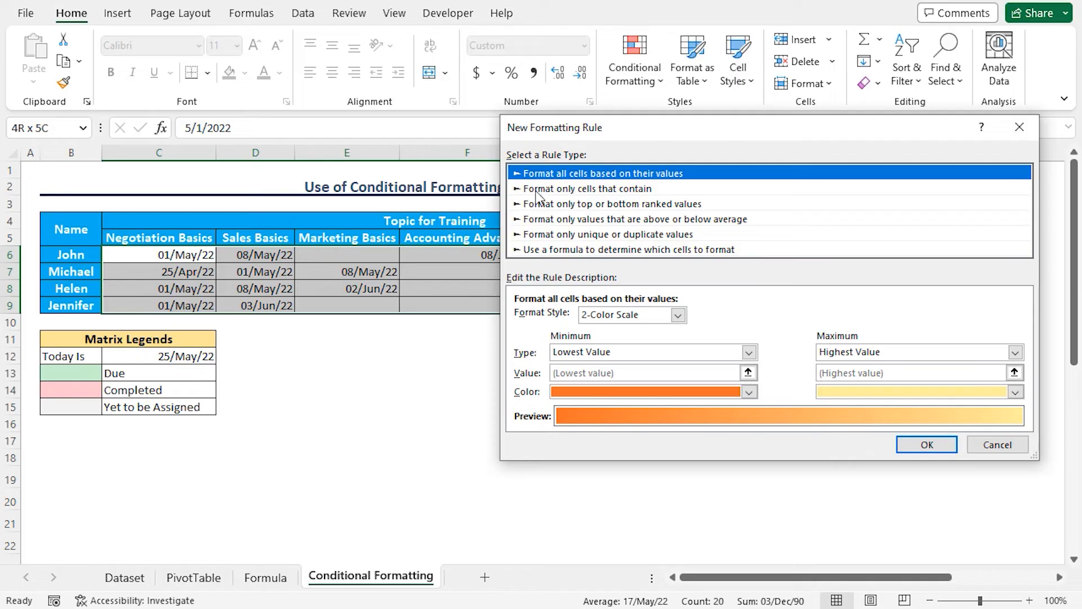
click(596, 191)
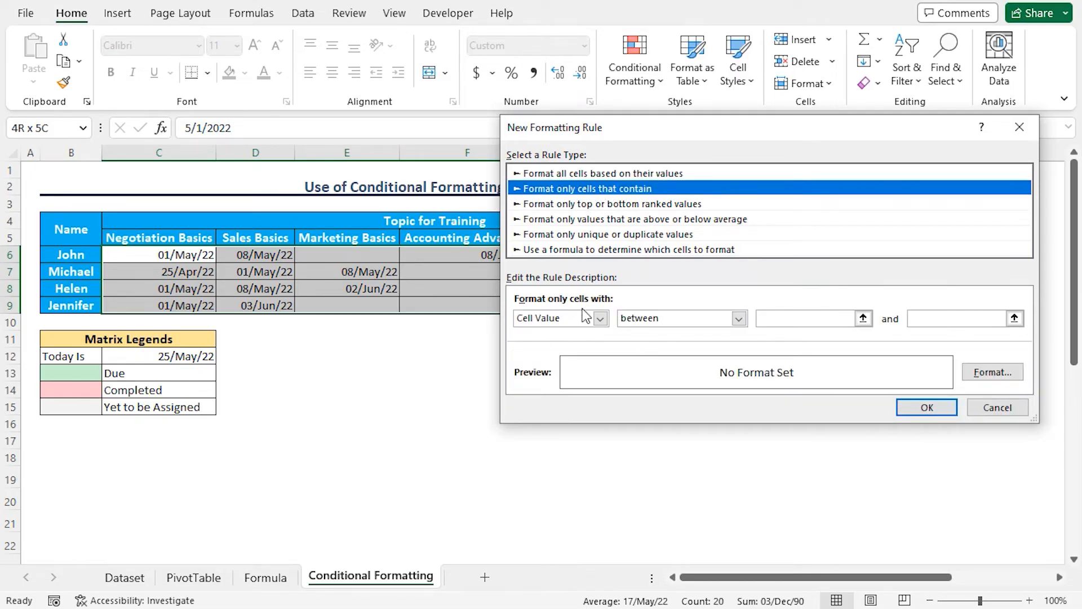
Step: Set the rule's condition to cell values between 1-Apr-22 and 18-May-22
click(778, 319)
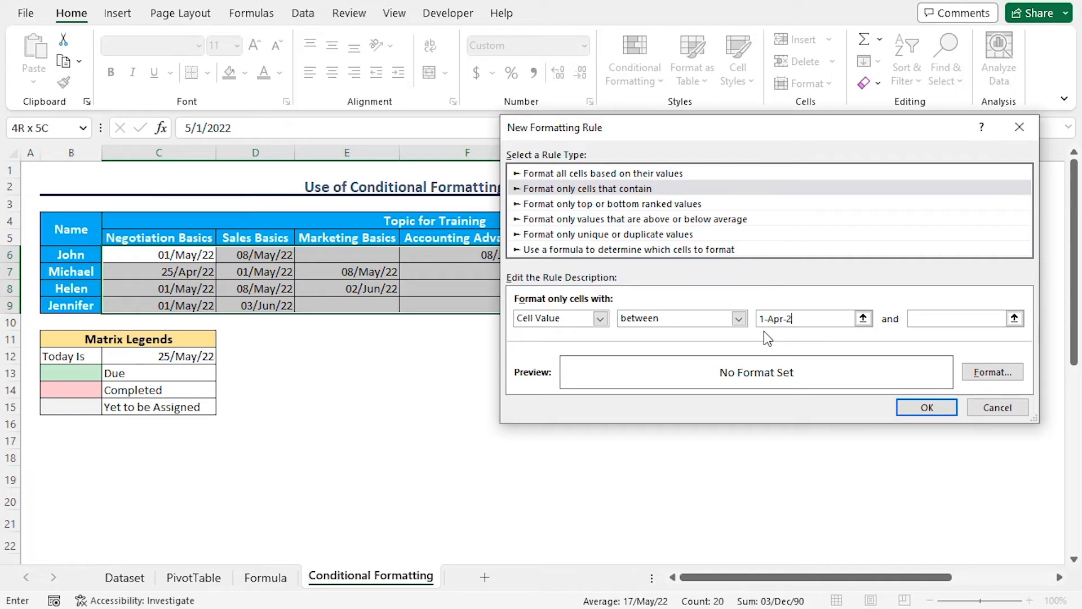
text(1-Apr-22)
key(Tab)
text(18-May-22)
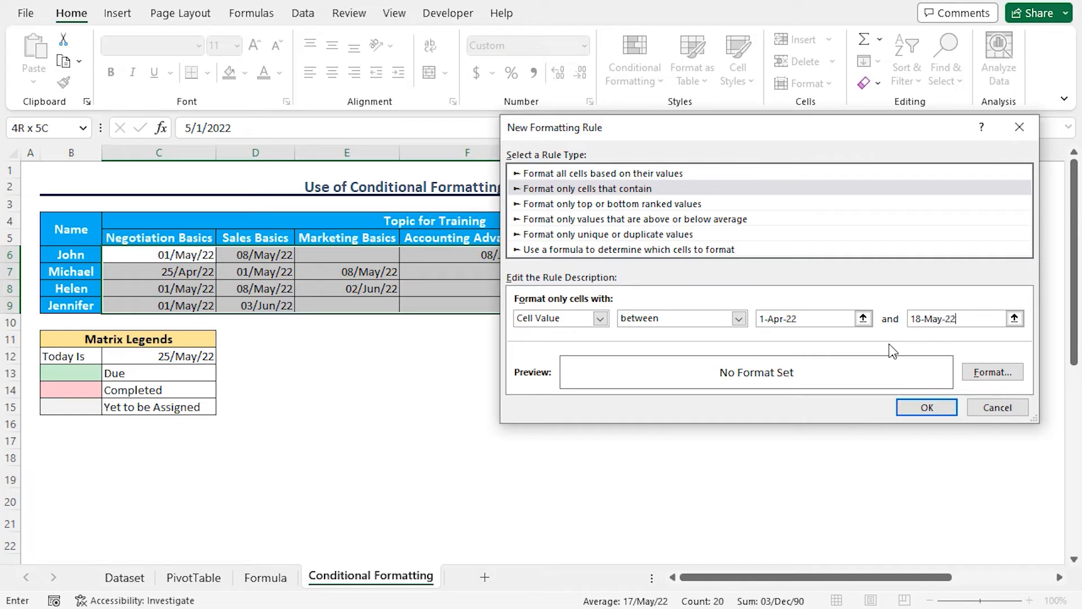
Step: Give the rule a custom light pink fill matching the Completed legend colour and apply it to the matrix dates
click(982, 374)
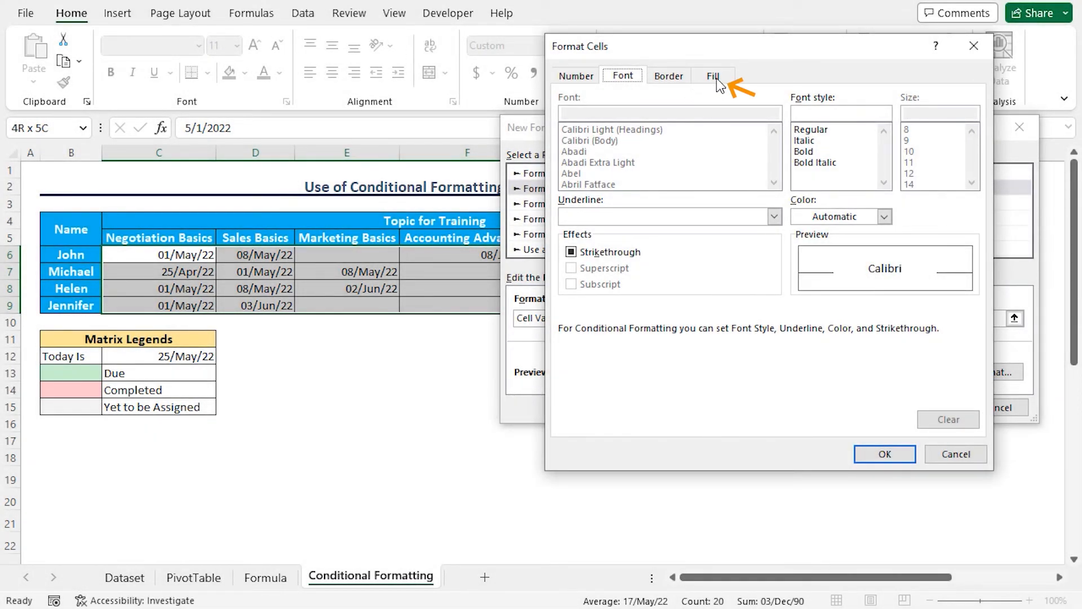
click(718, 85)
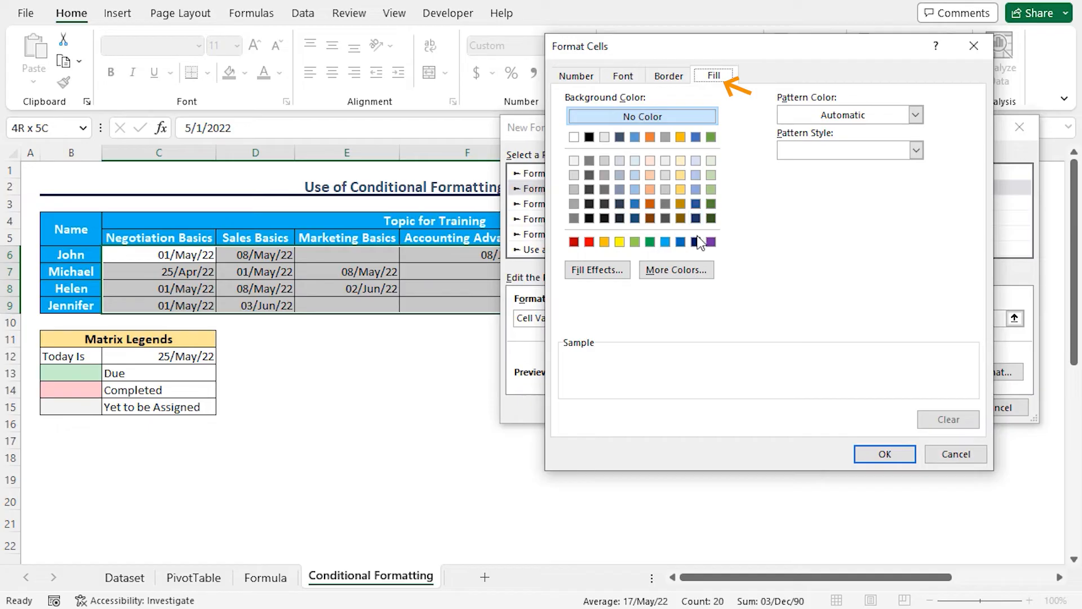
click(673, 282)
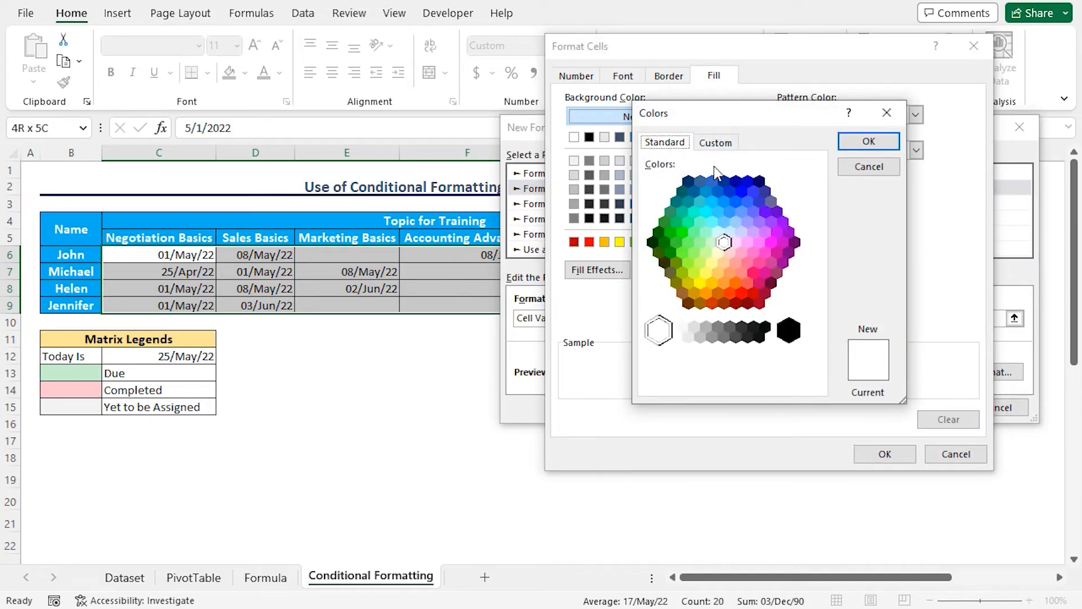
click(717, 145)
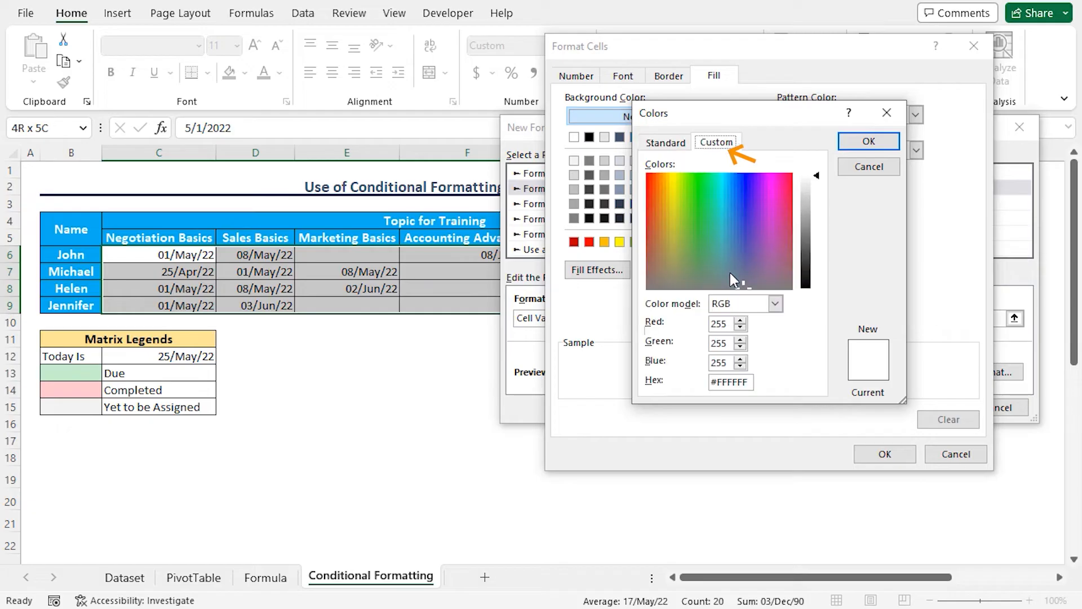
drag(749, 382, 709, 383)
text(#FFC7C)
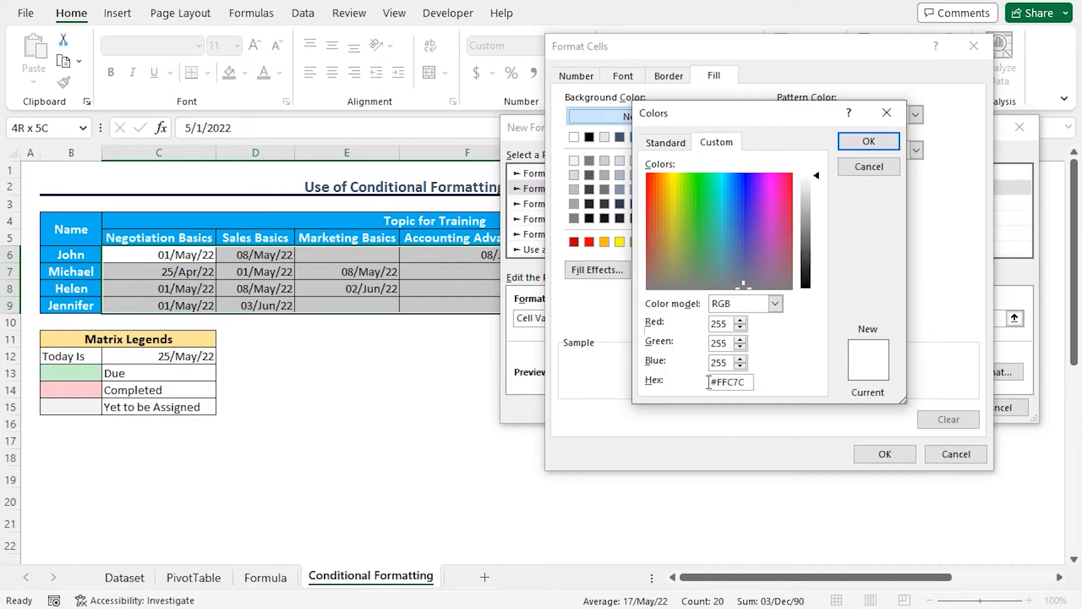
click(869, 141)
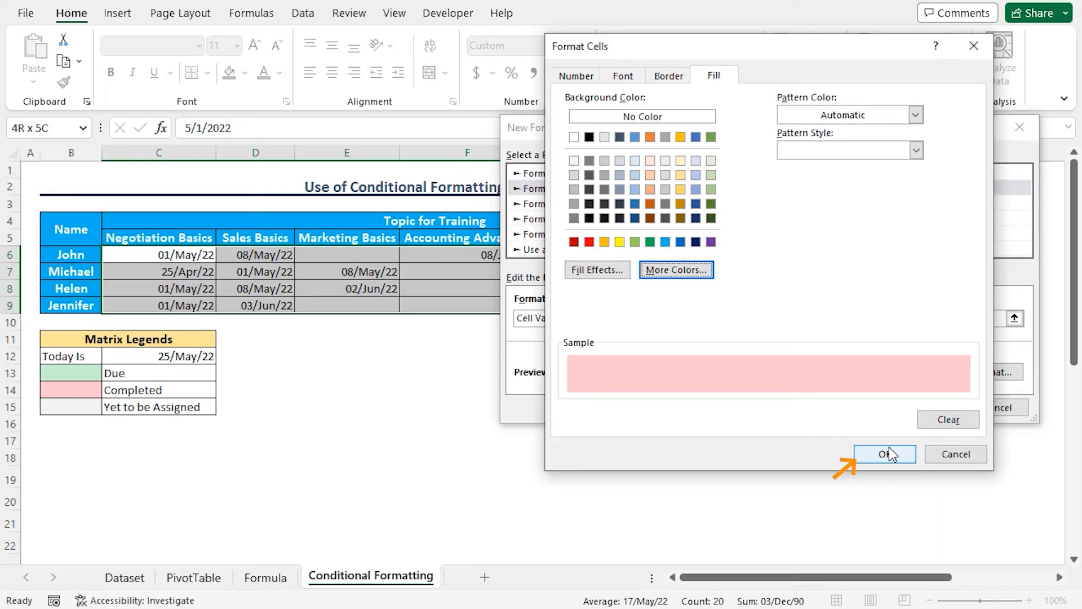
click(885, 454)
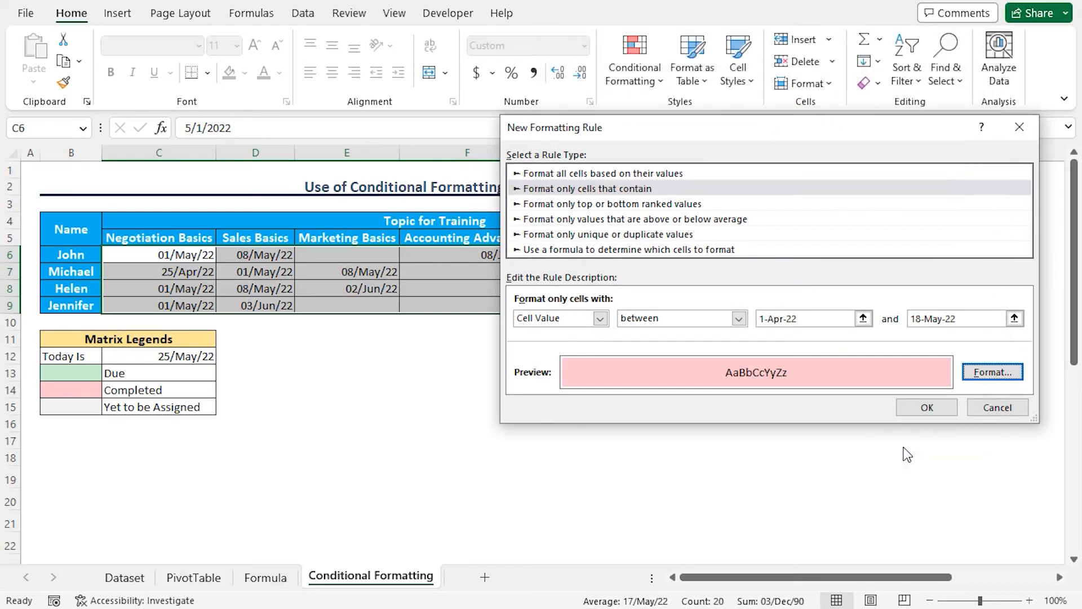
click(927, 408)
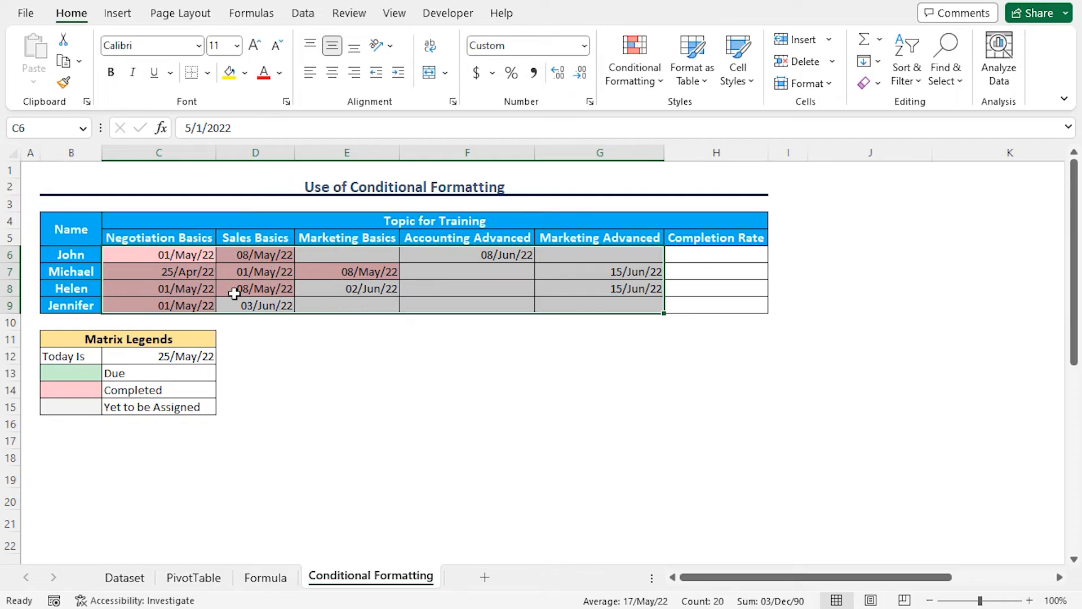
key(Up)
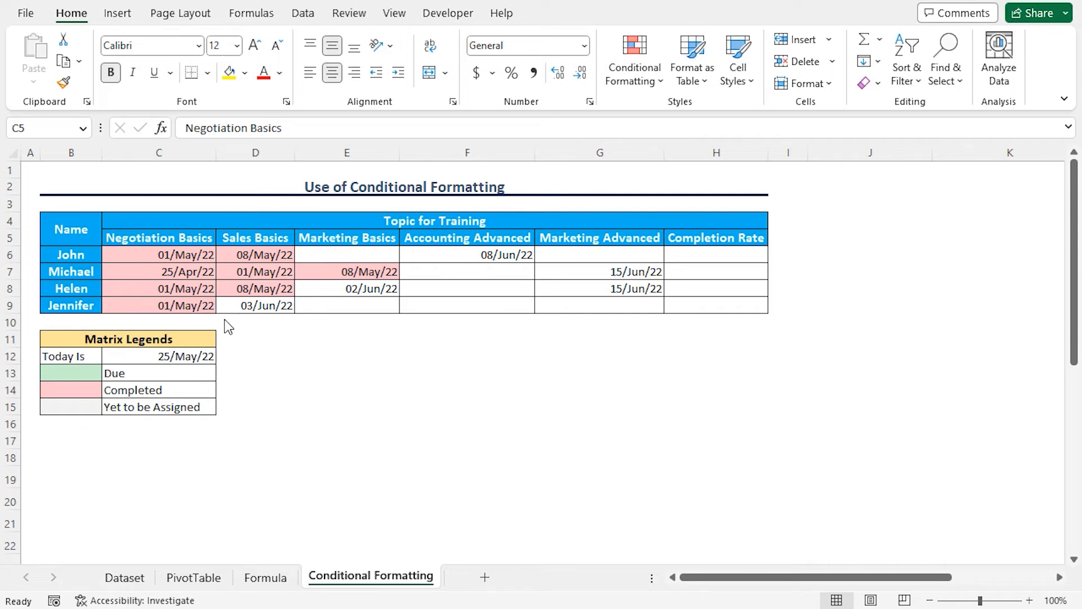
Step: Start another conditional formatting rule for C6:G9 with the rule type "Format only cells that contain"
click(142, 255)
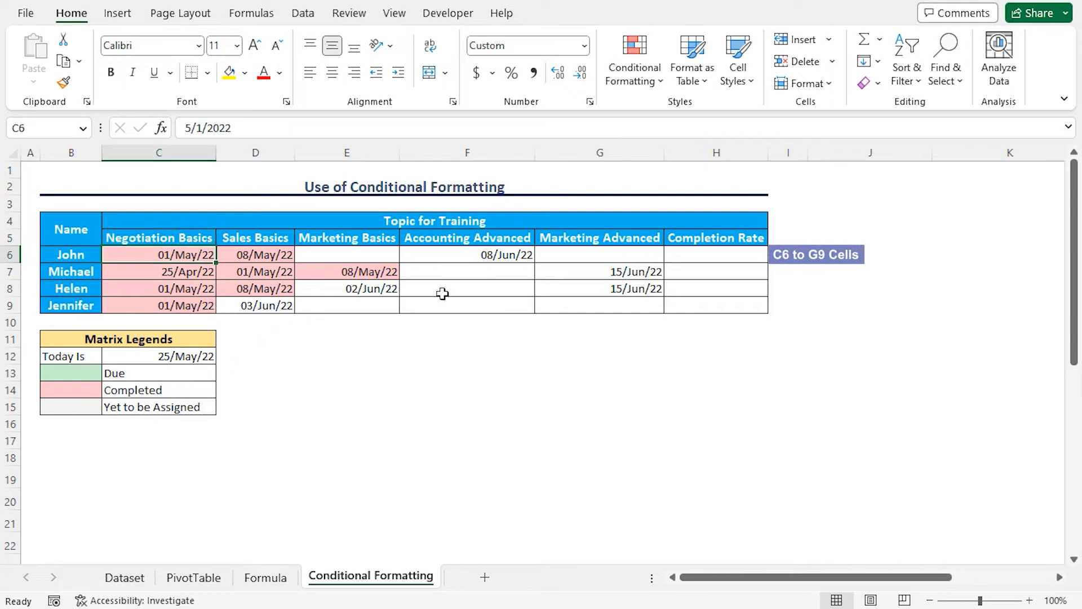
shift+click(606, 307)
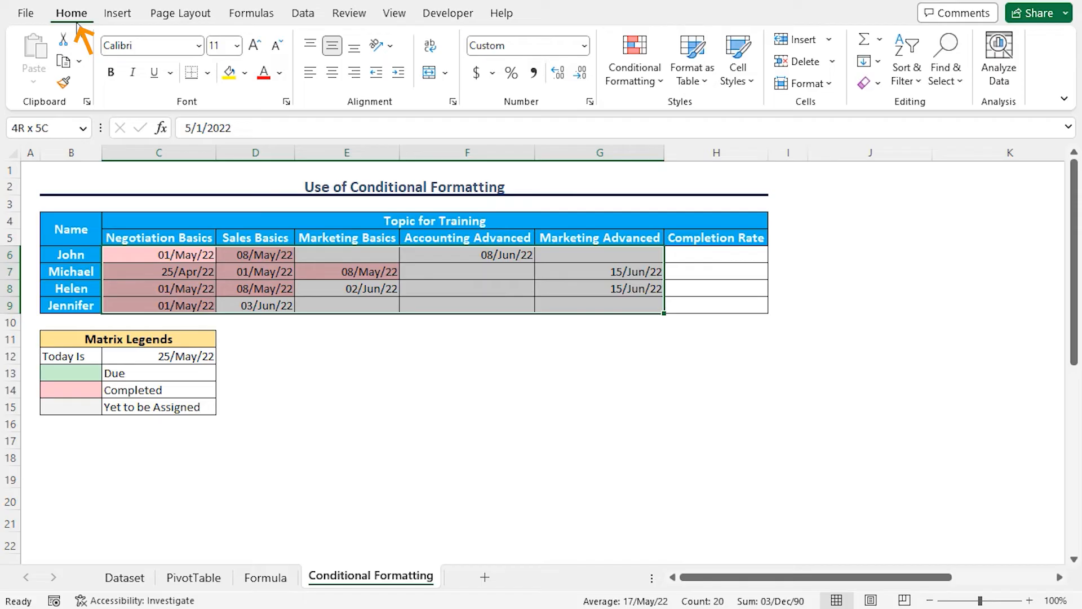
click(657, 88)
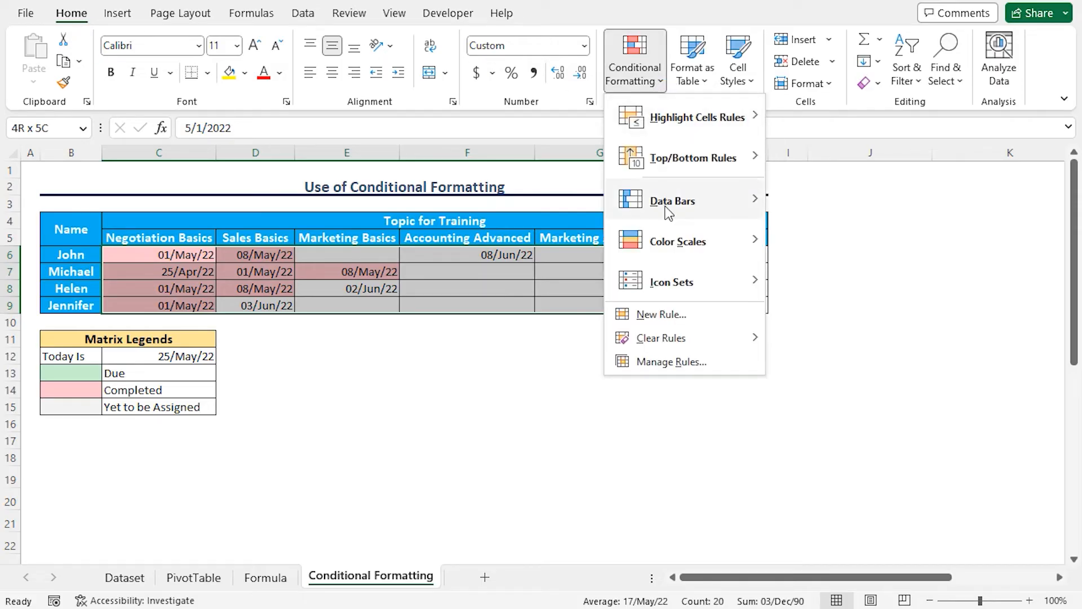
click(659, 314)
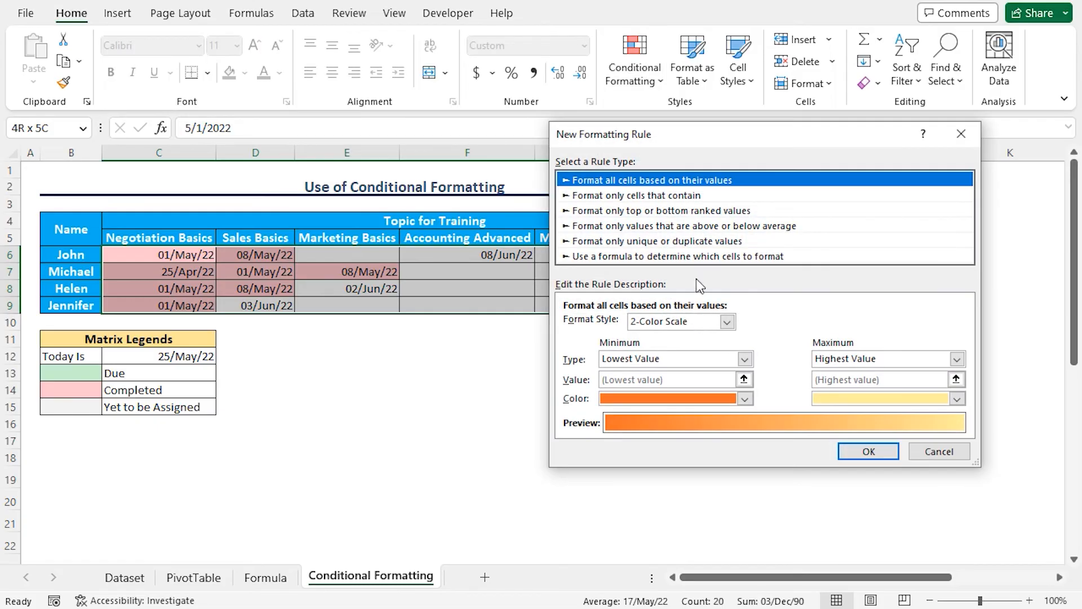
mouse_move(662, 137)
mouse_down()
mouse_move(681, 140)
mouse_move(664, 147)
mouse_up()
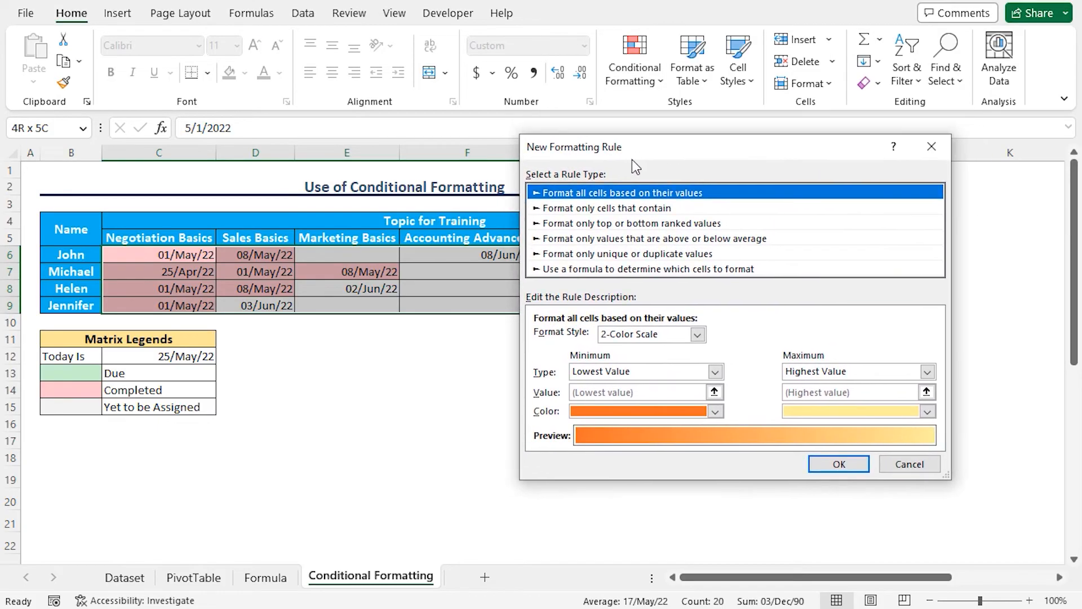
click(626, 211)
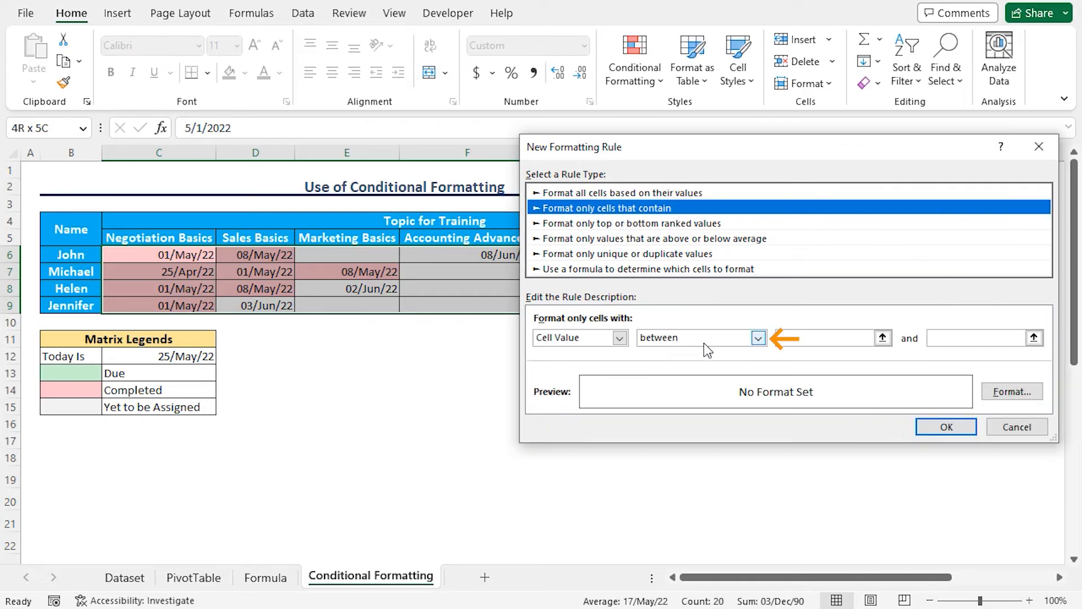
Step: Set the rule's condition to cell values greater than 1-Jun-22
click(759, 339)
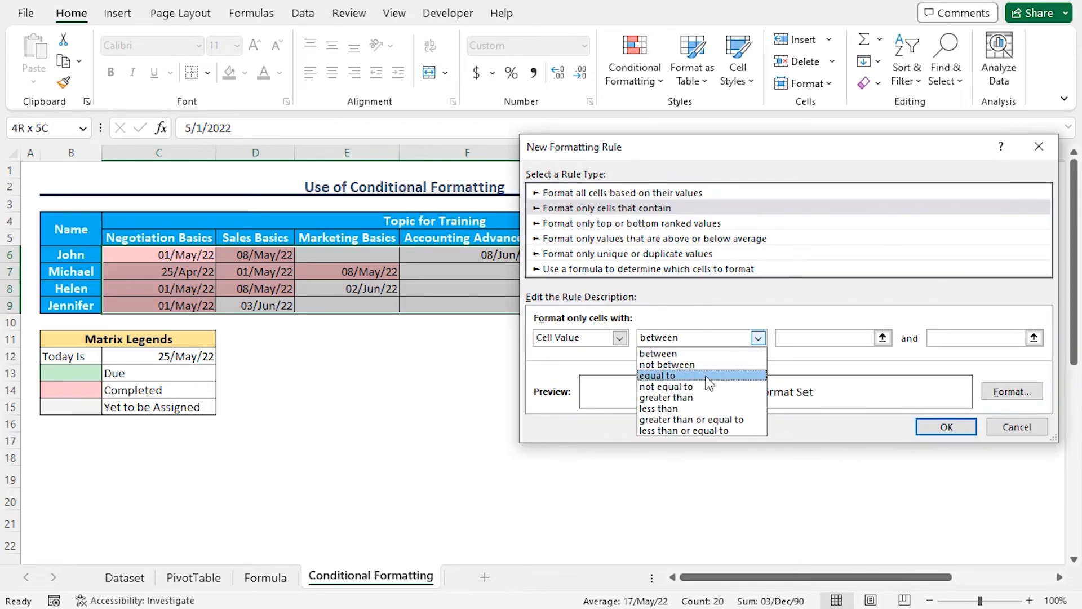
click(699, 397)
click(817, 338)
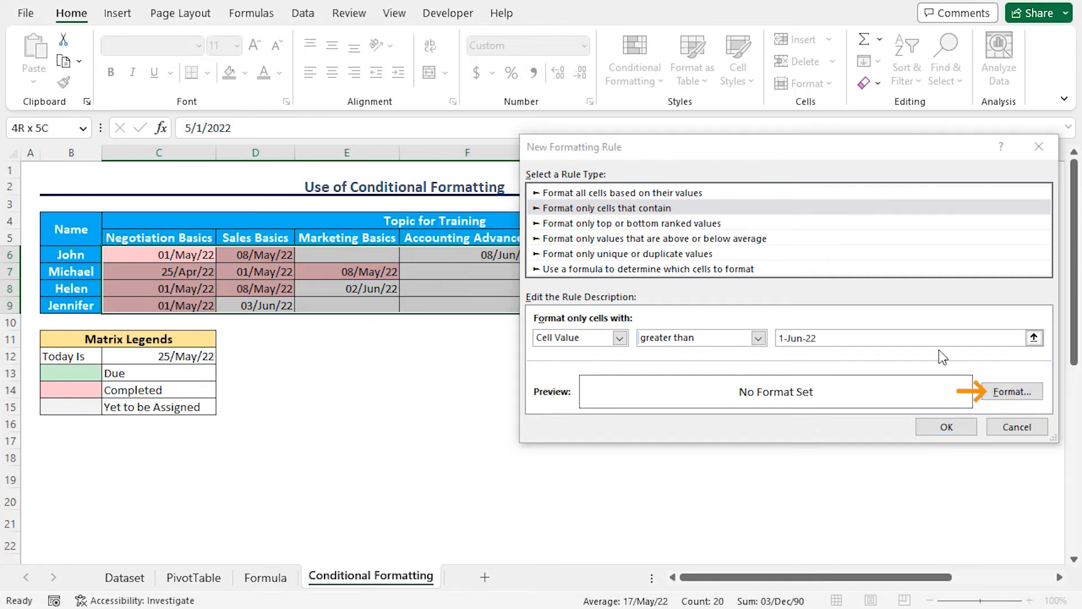
Step: Give the rule a custom light green fill matching the Due legend colour and apply it to the matrix
click(992, 391)
click(708, 83)
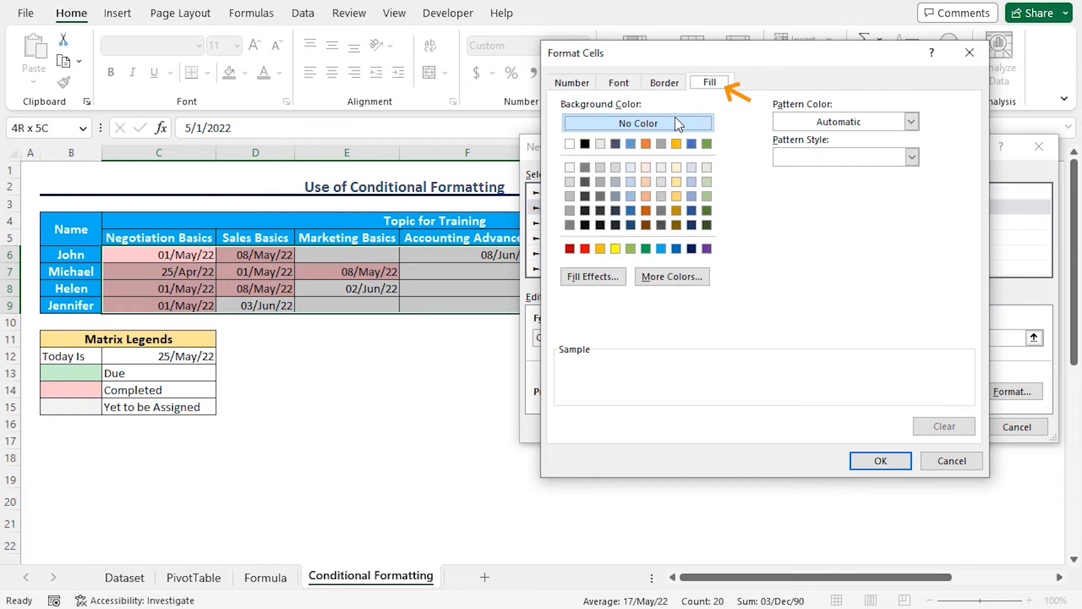
click(681, 280)
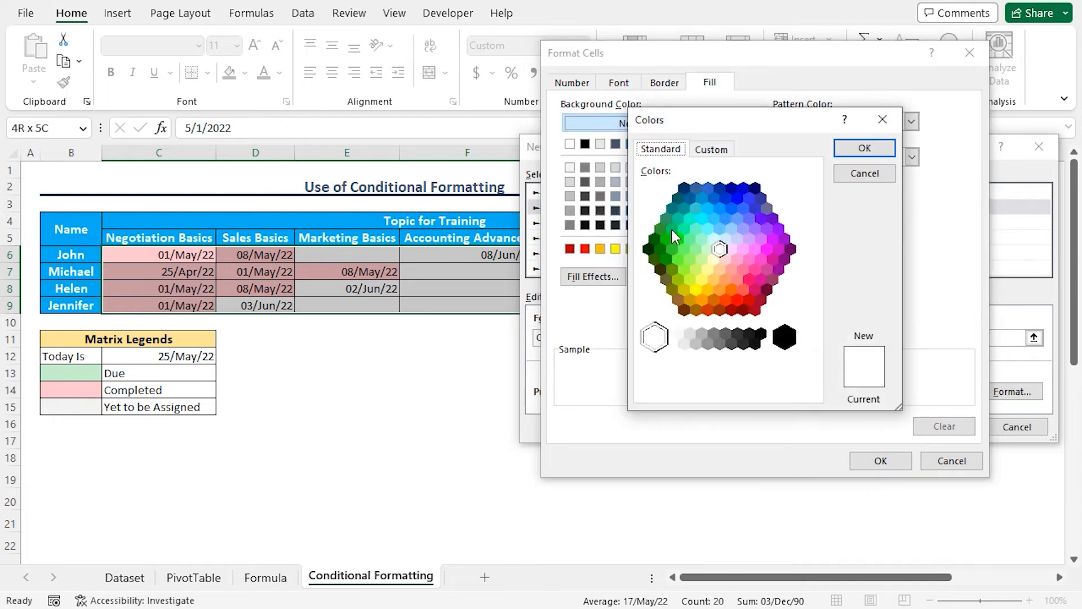
click(711, 153)
drag(746, 389, 706, 392)
text(#C6EFC)
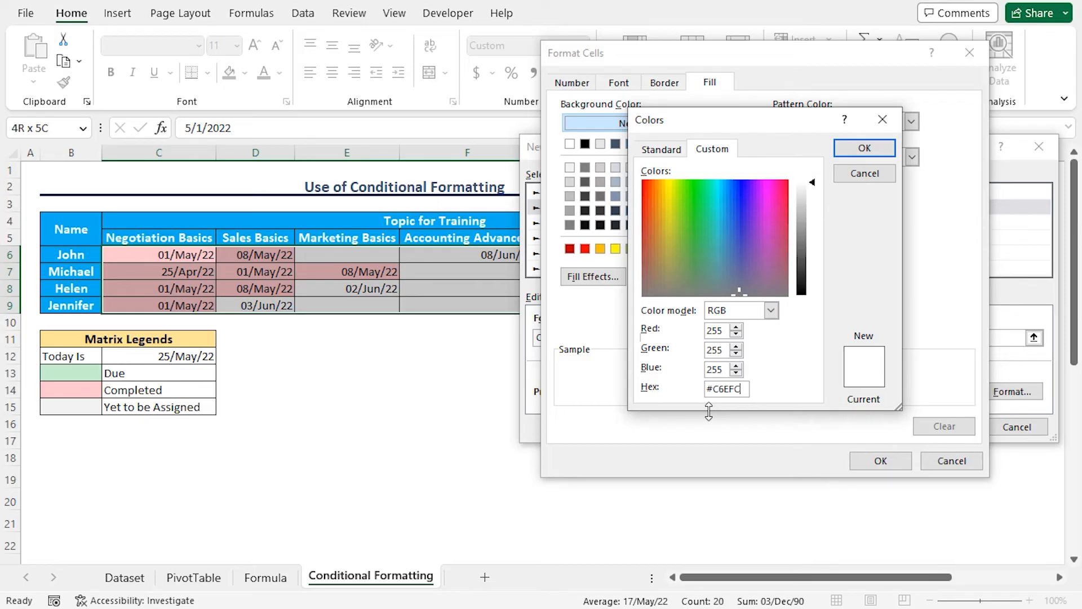
click(864, 148)
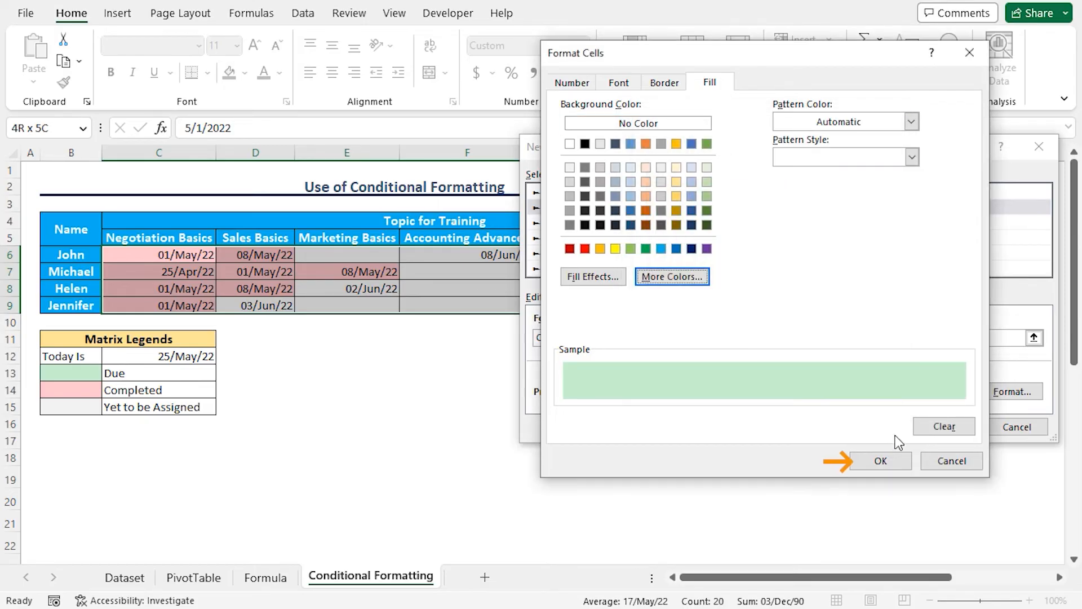
click(881, 460)
click(940, 427)
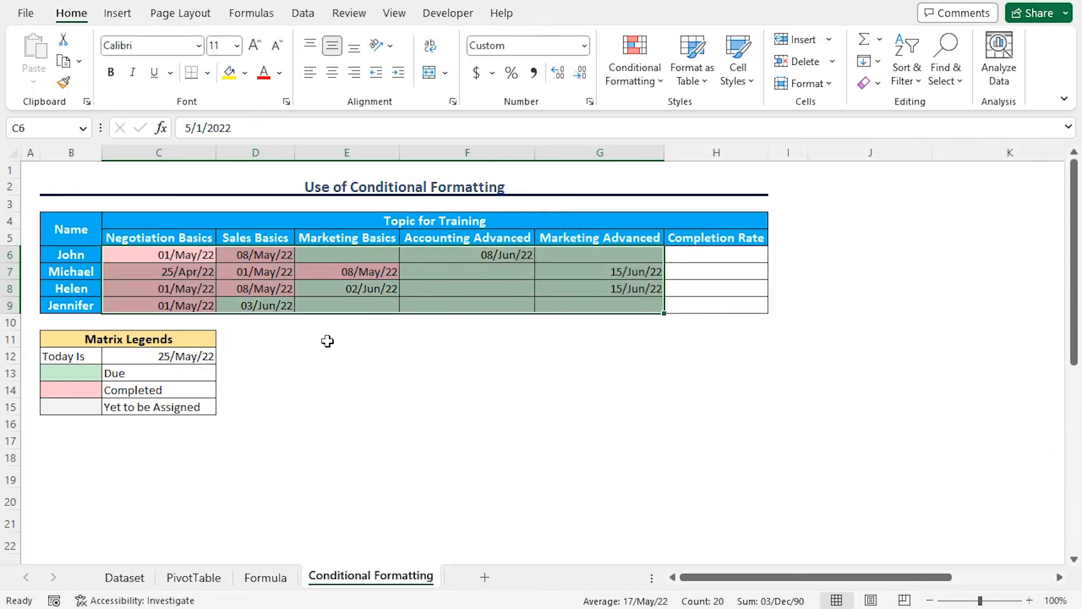
Step: Start a further conditional formatting rule for C6:G9 that formats only cells containing Blanks
click(272, 361)
click(659, 79)
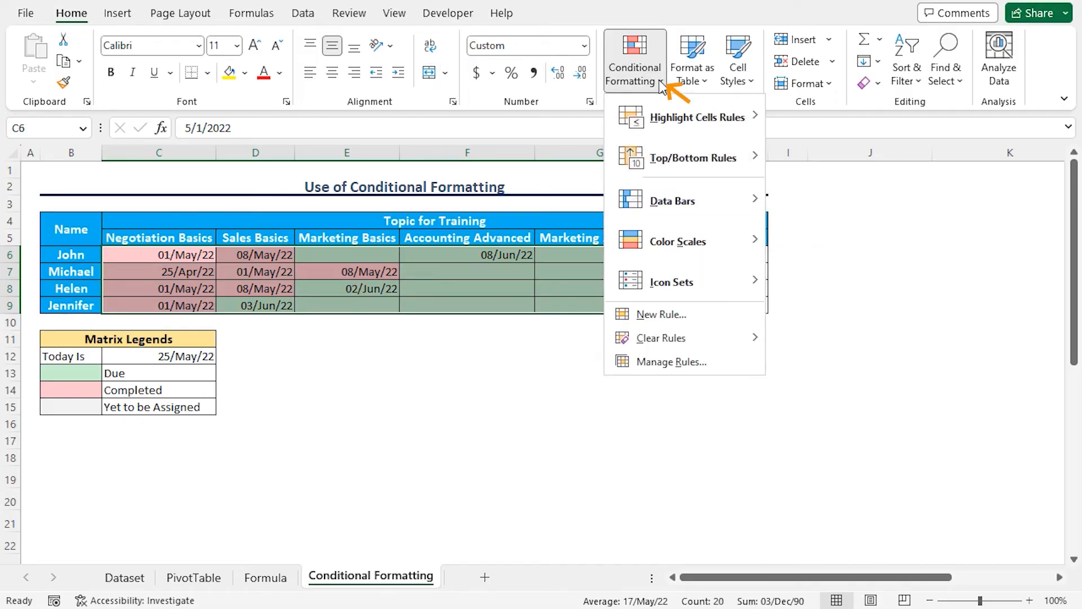
click(655, 314)
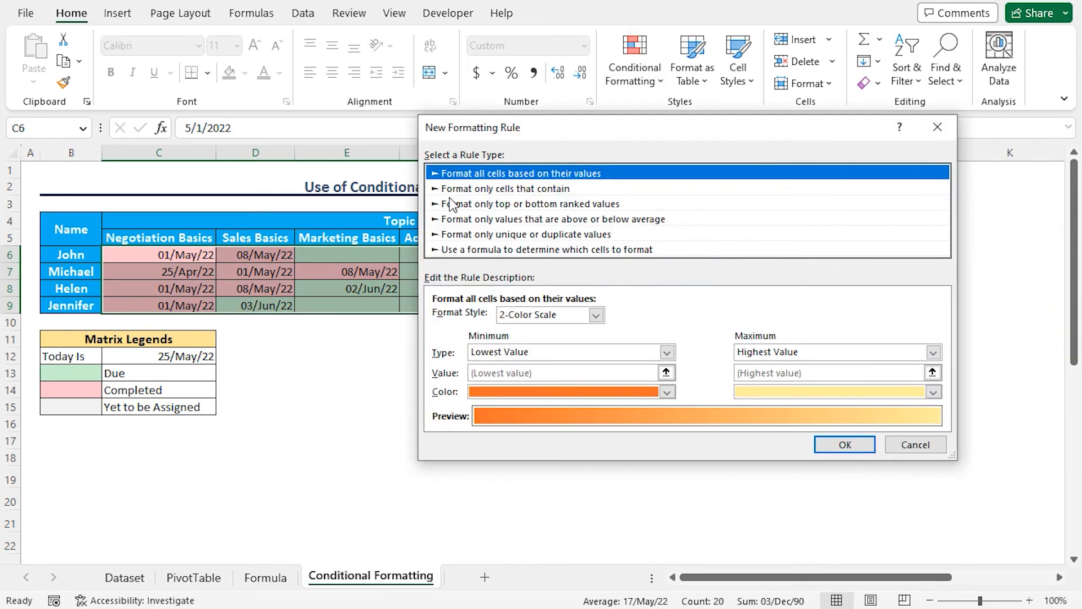
click(513, 191)
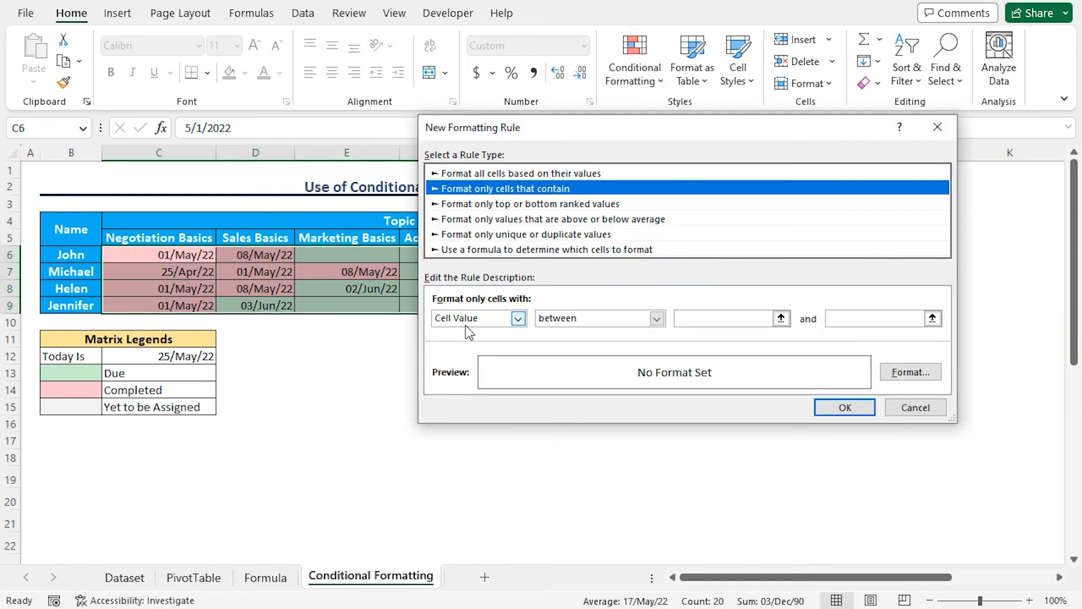
click(517, 319)
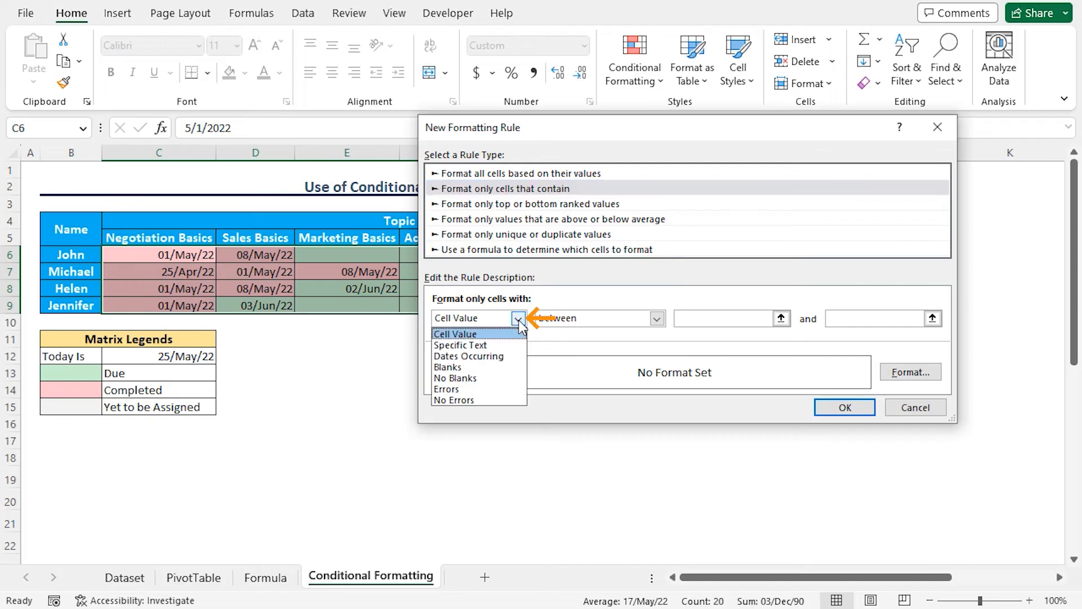
click(456, 368)
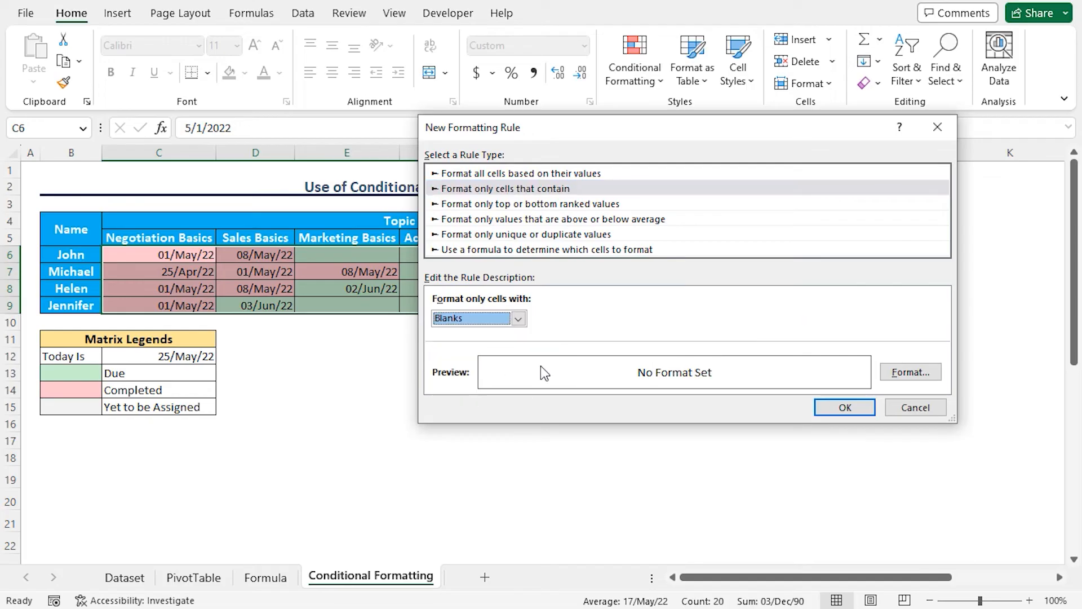
Step: Give the blanks rule a custom fill with hex #EDEDED and apply it to the matrix
click(903, 374)
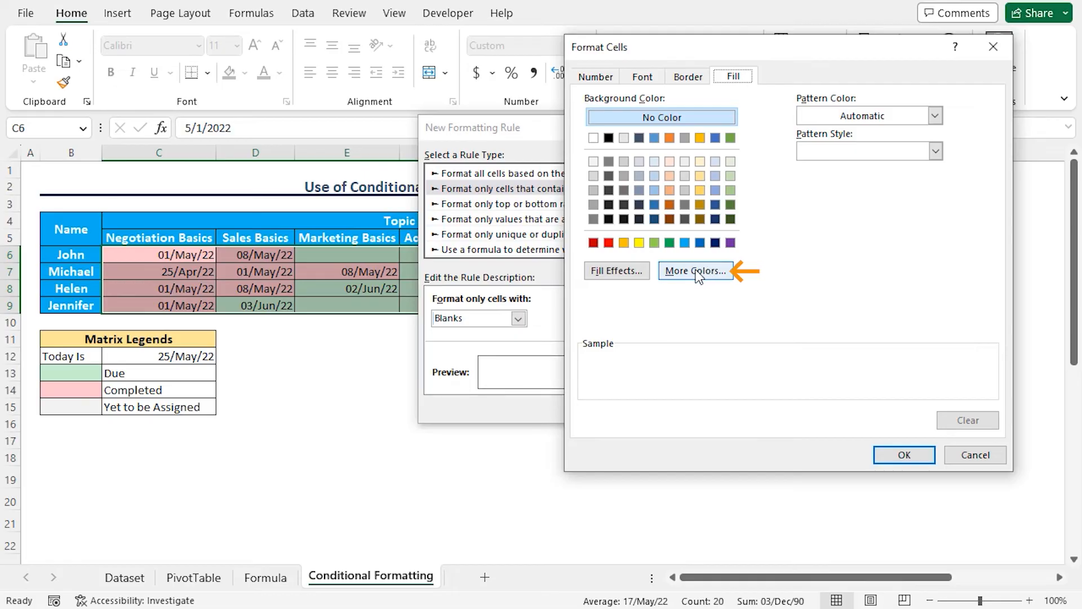
click(706, 274)
click(738, 142)
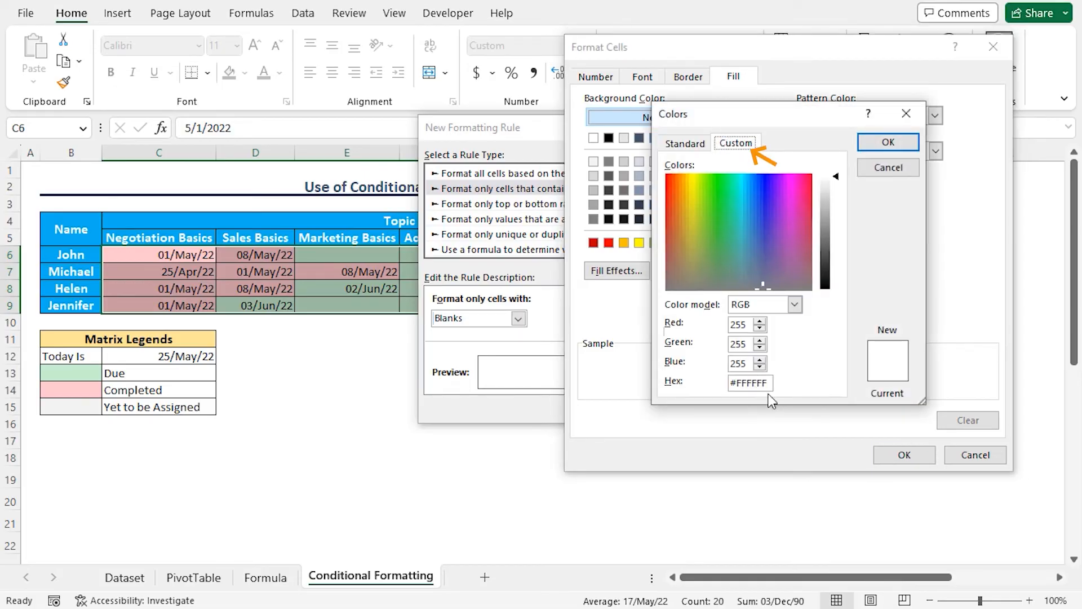
drag(768, 384, 727, 385)
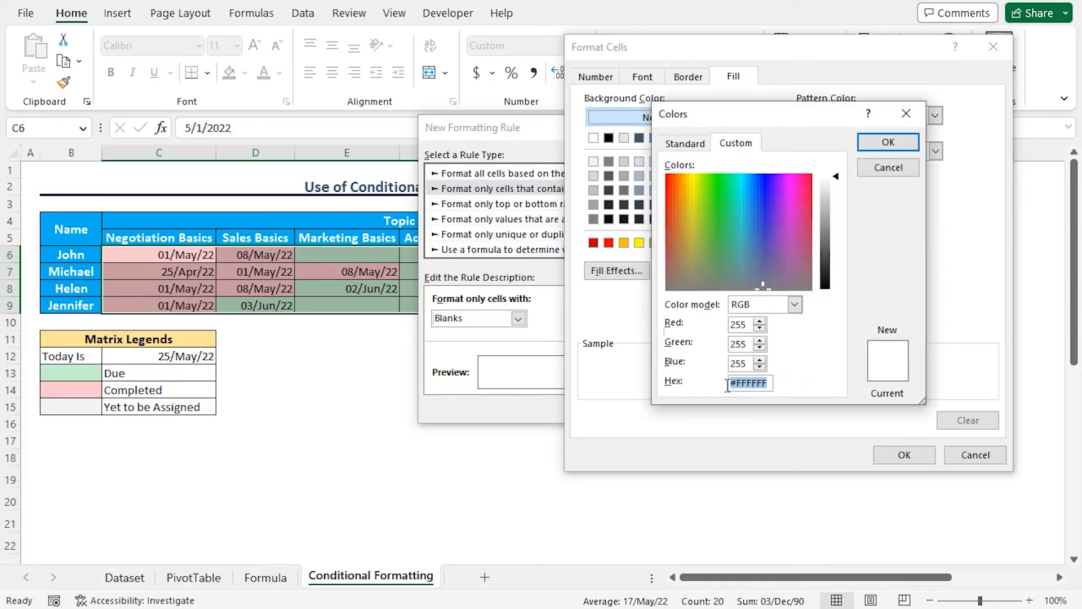
text(#EDEDED)
click(886, 144)
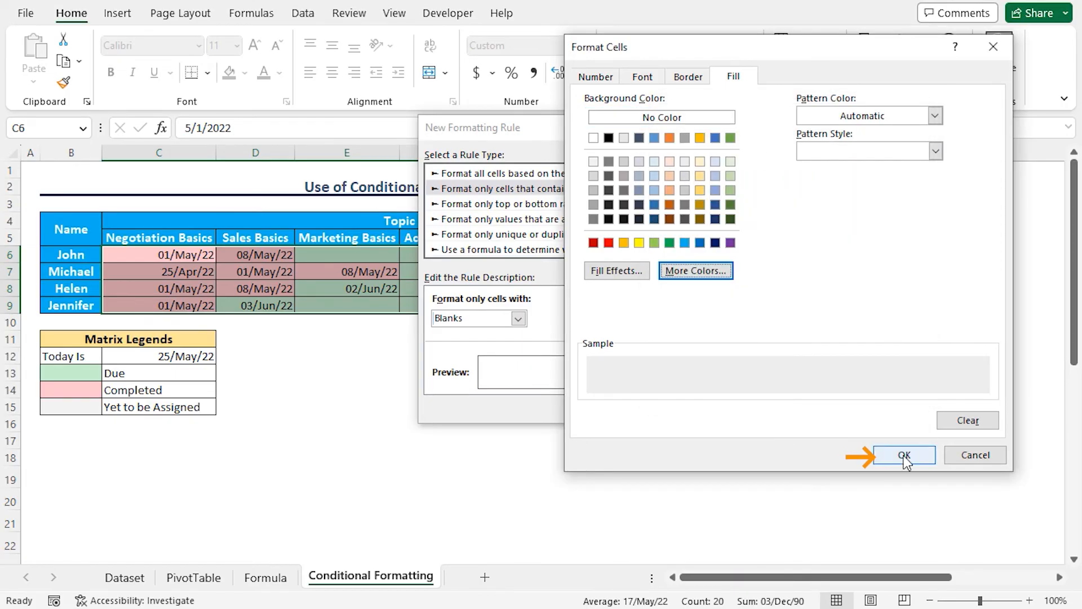
click(904, 455)
click(868, 413)
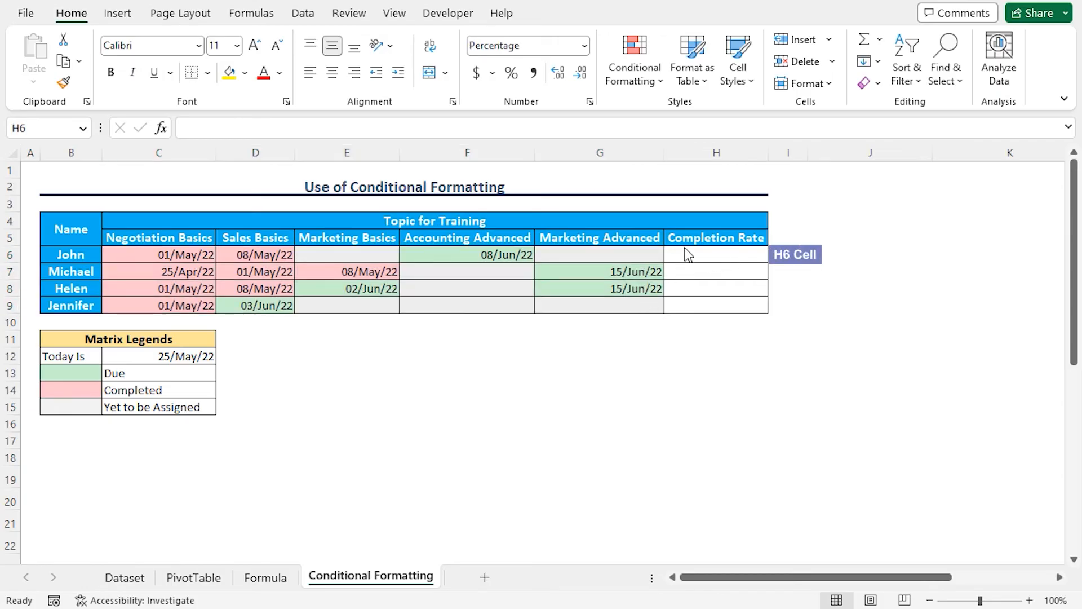
Step: Start the Completion Rate formula in H6 with COUNTIF(C6:G6,"<18-May-22")
click(713, 254)
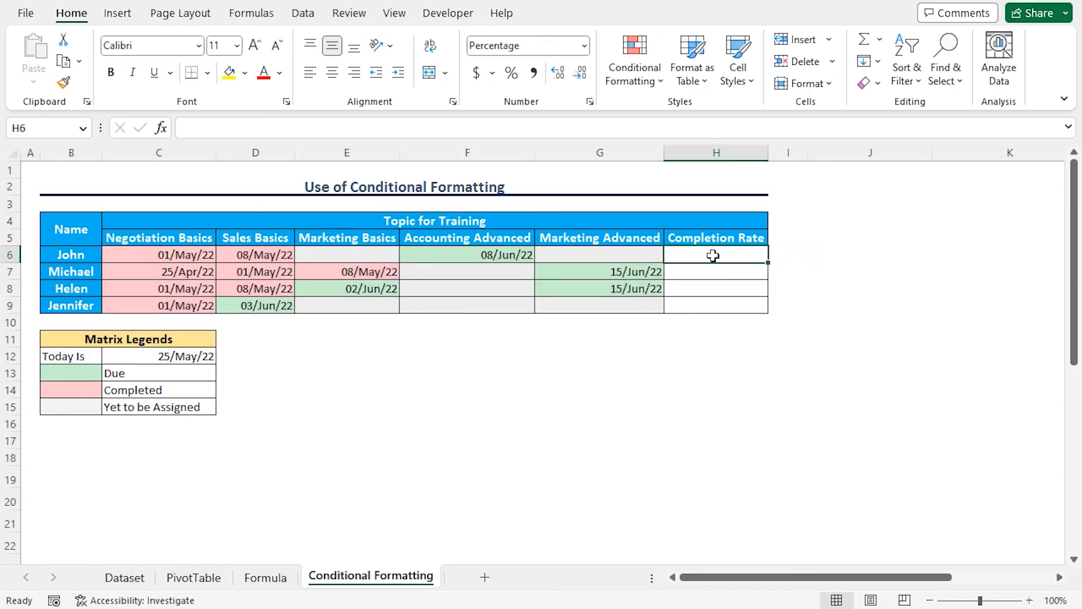
text(=countif)
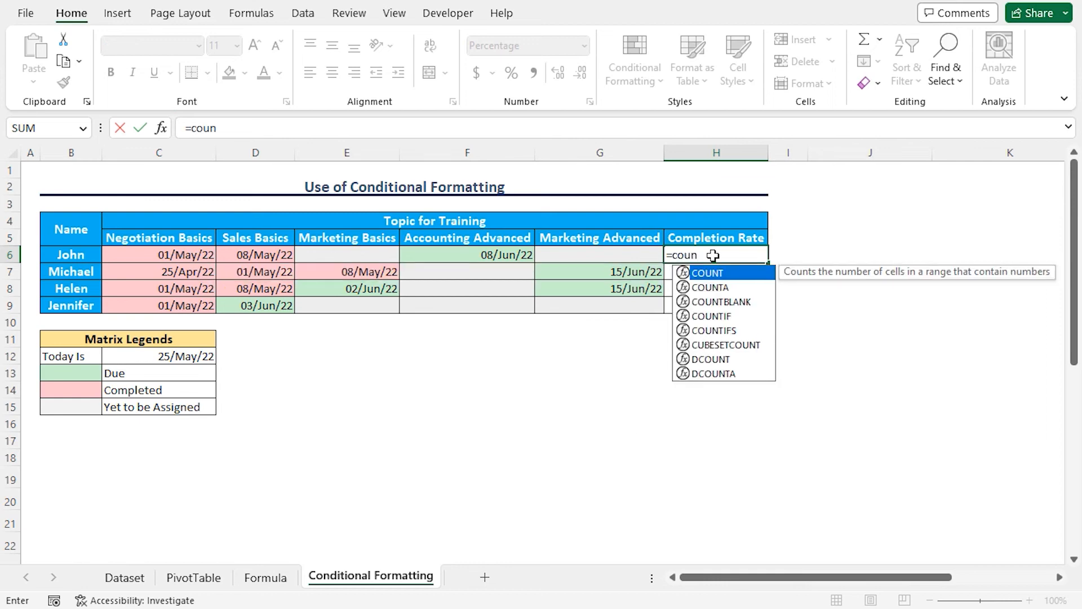
key(Tab)
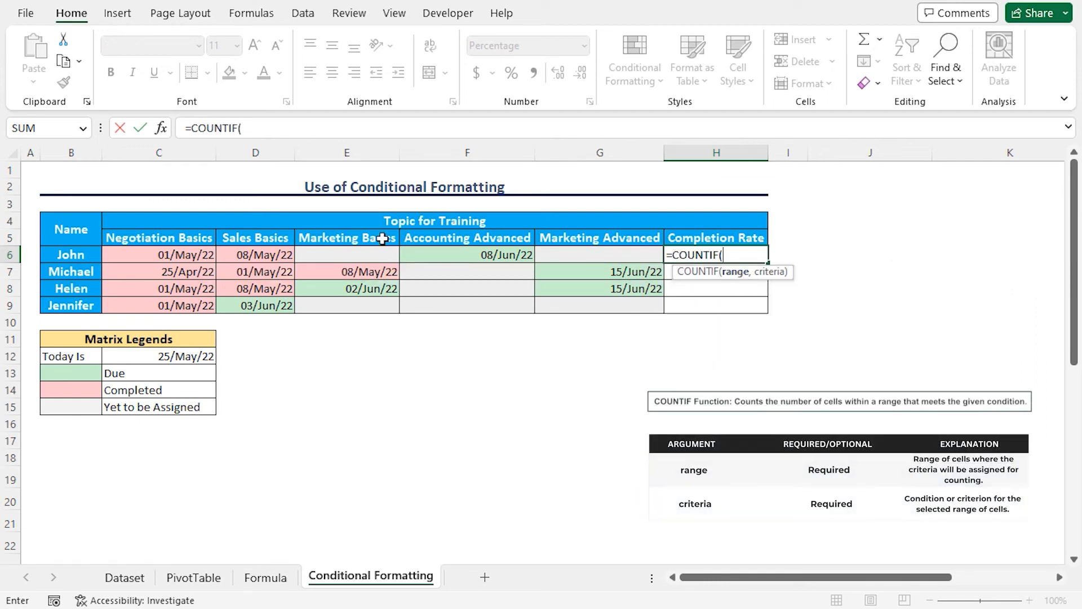
click(211, 253)
drag(211, 254, 586, 256)
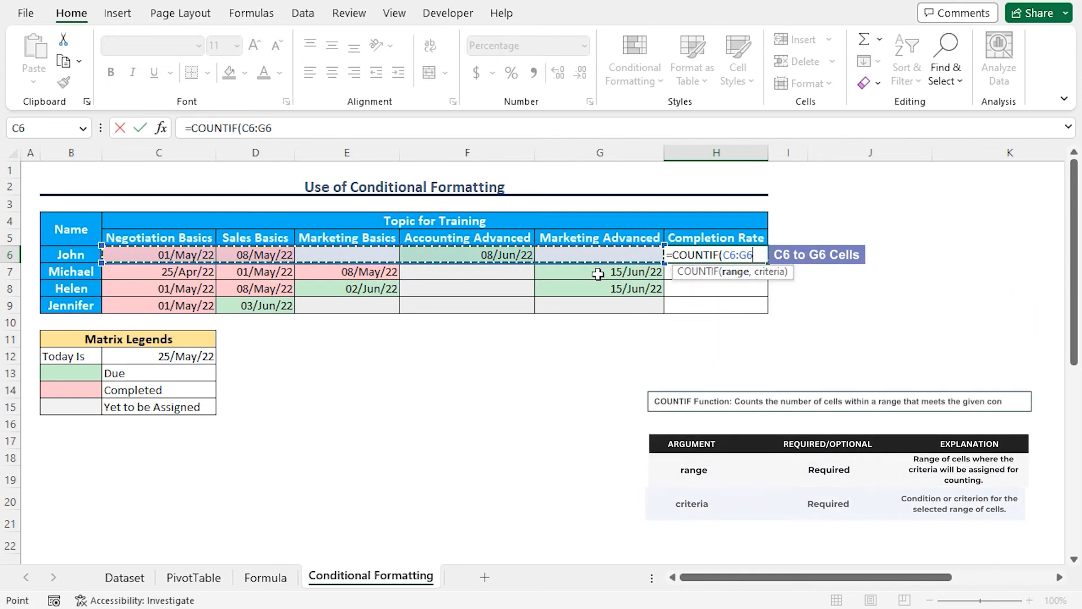
text(,"<)
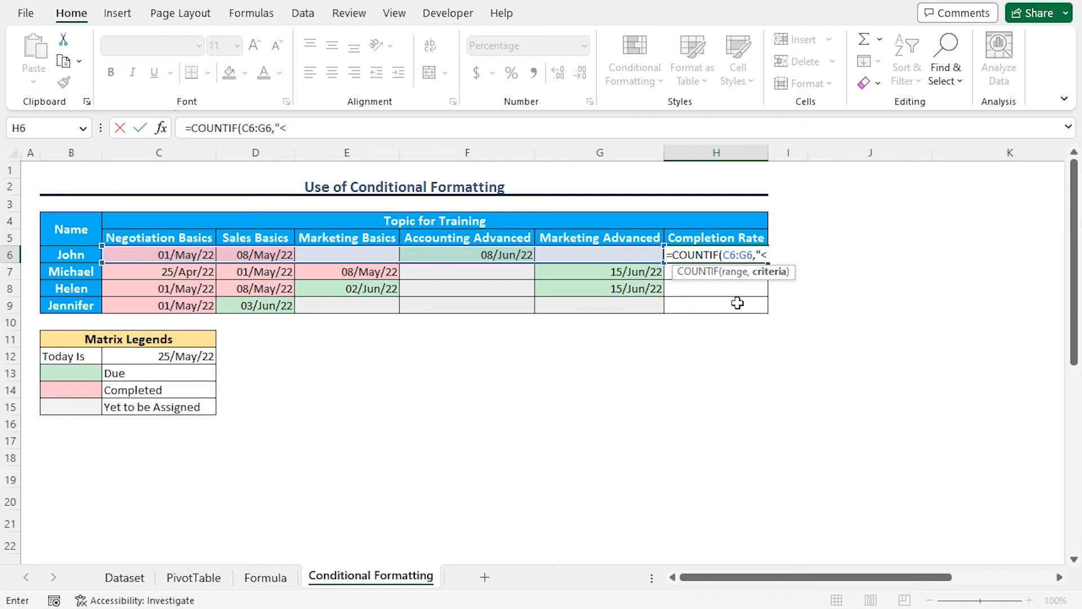
text(18-May-22)
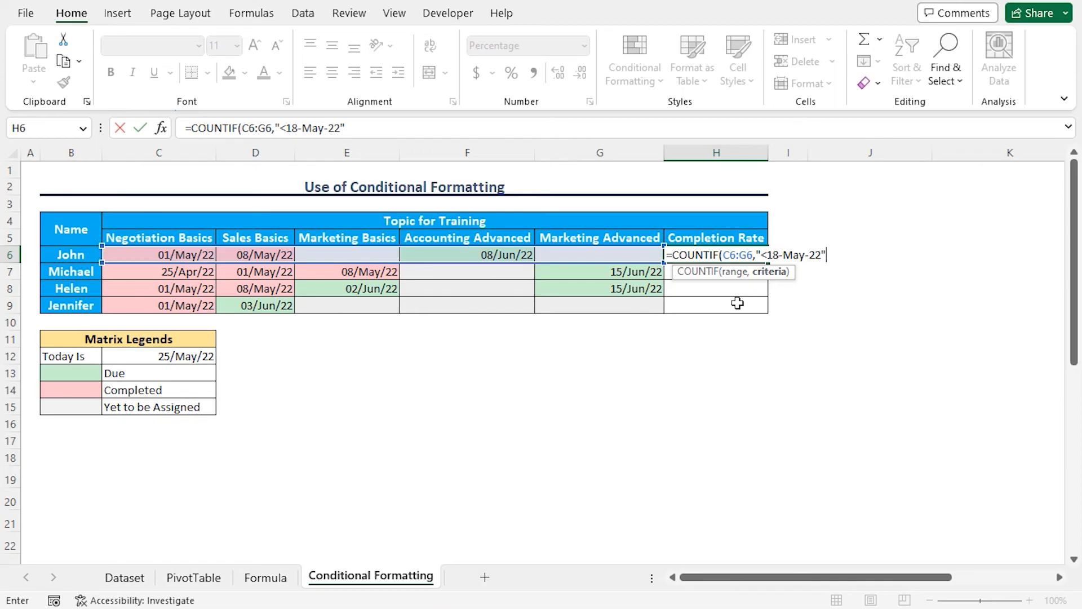
text()/)
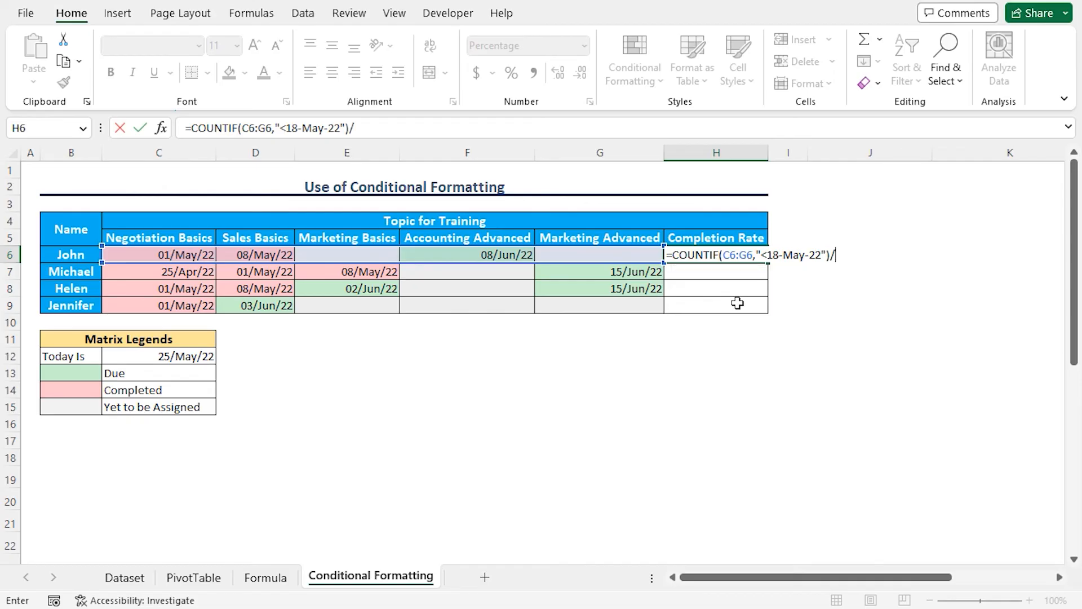
text(Count)
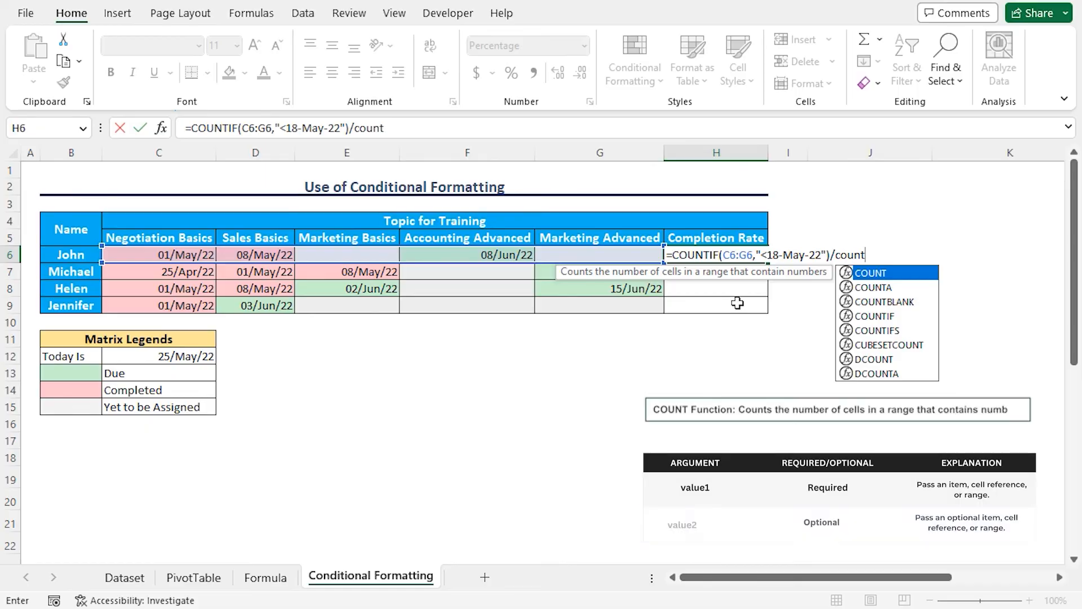
Step: Complete the H6 formula by dividing the COUNTIF result by COUNT(C6:G6)
key(Tab)
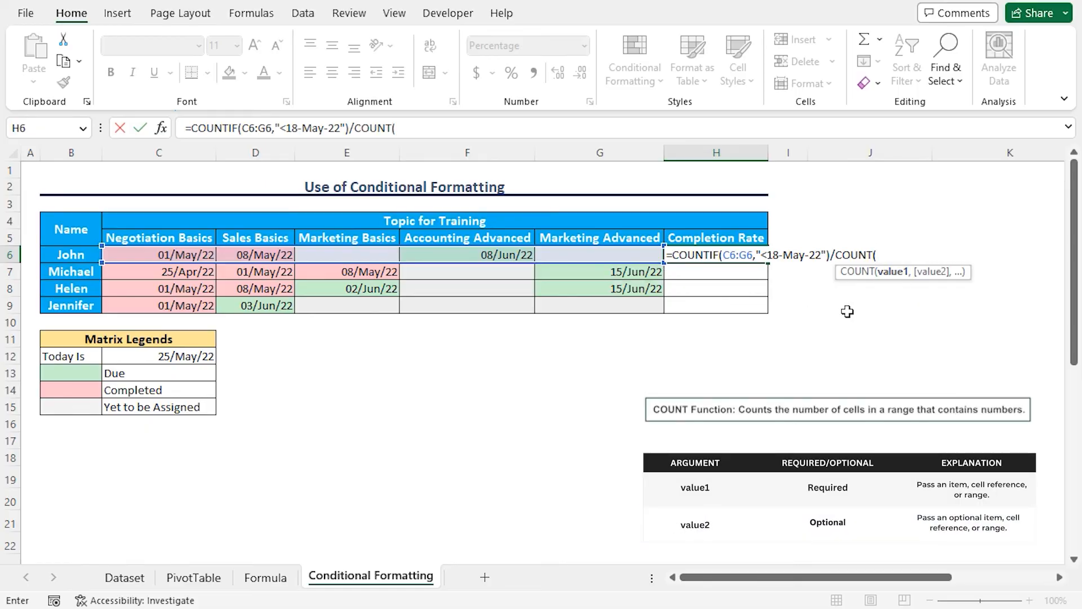
drag(123, 254, 551, 253)
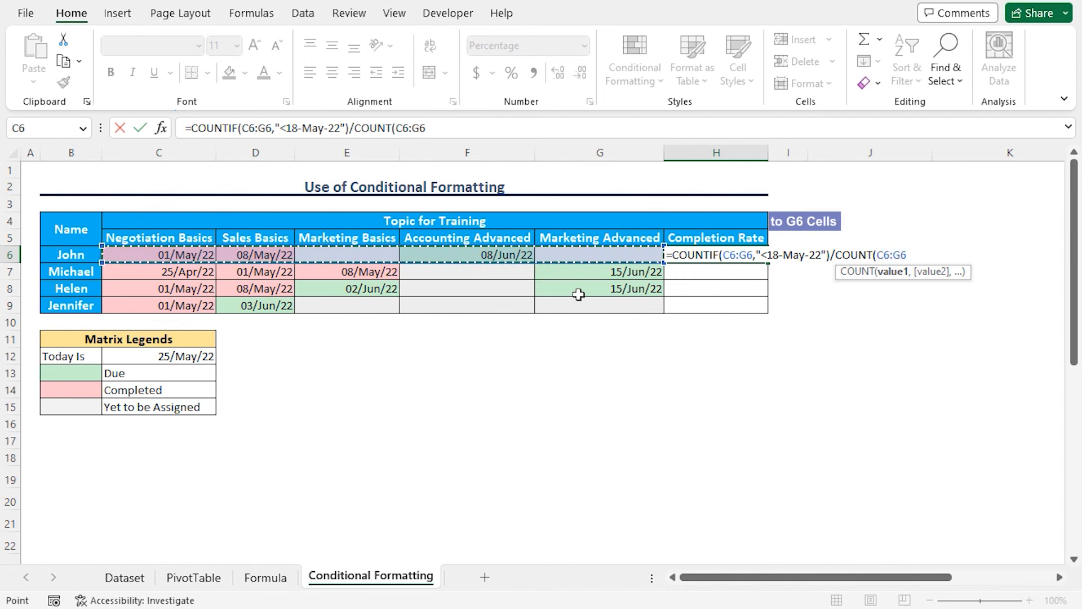
text())
key(Return)
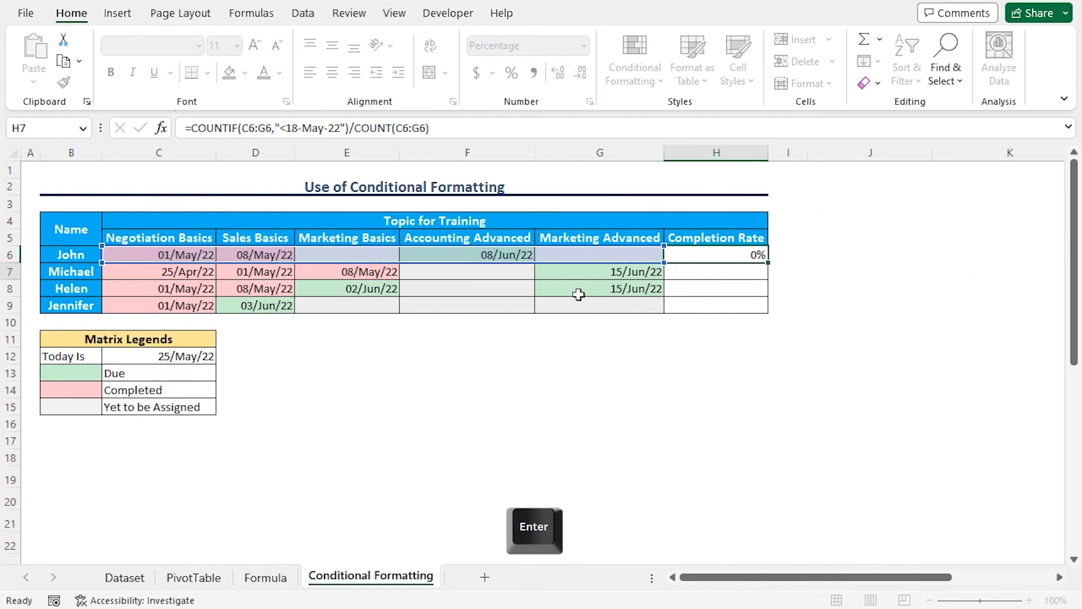
Step: Review the COUNTIF and COUNT parts of the H6 formula and fill it down through H9
click(753, 257)
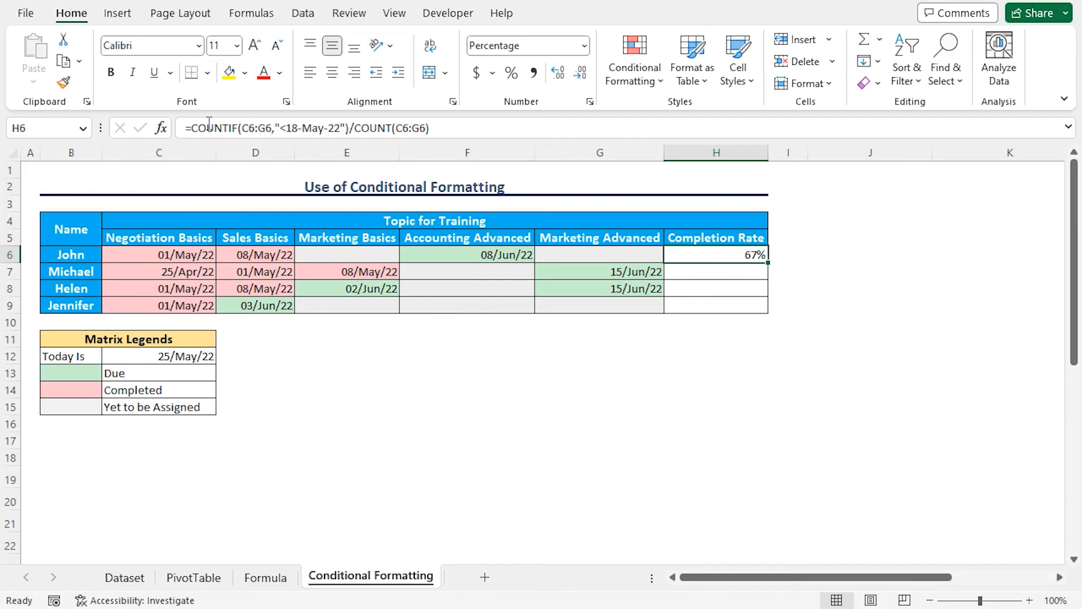
drag(349, 128, 191, 128)
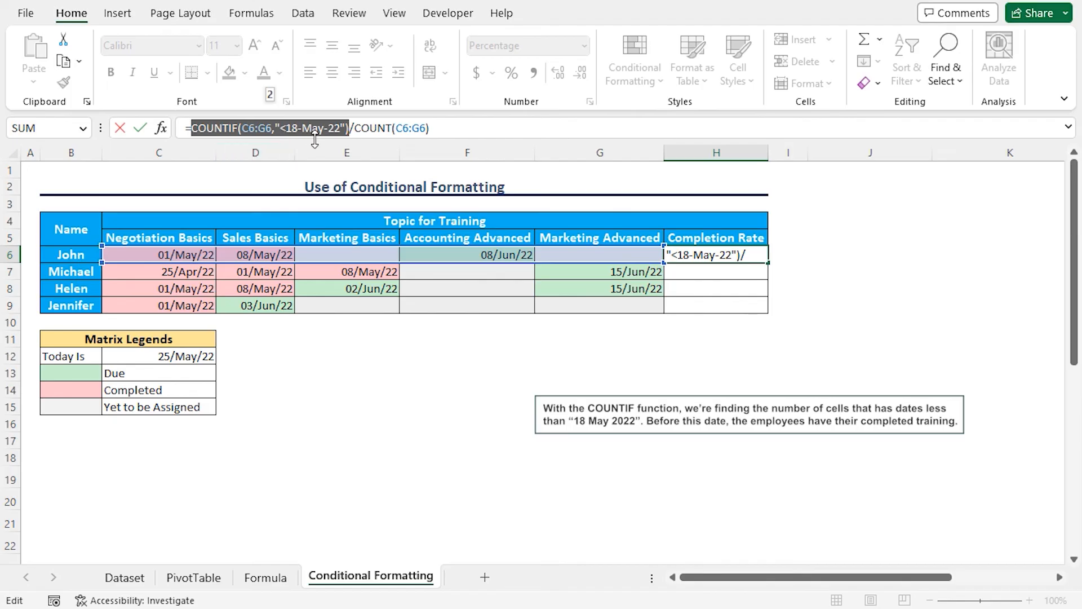
drag(354, 128, 432, 128)
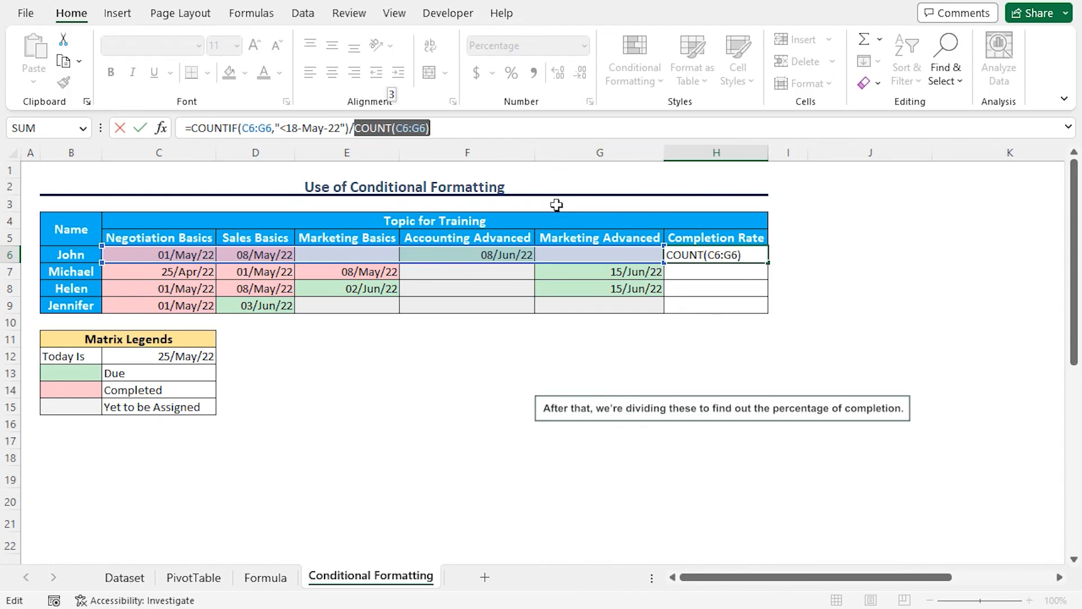
key(ctrl+Return)
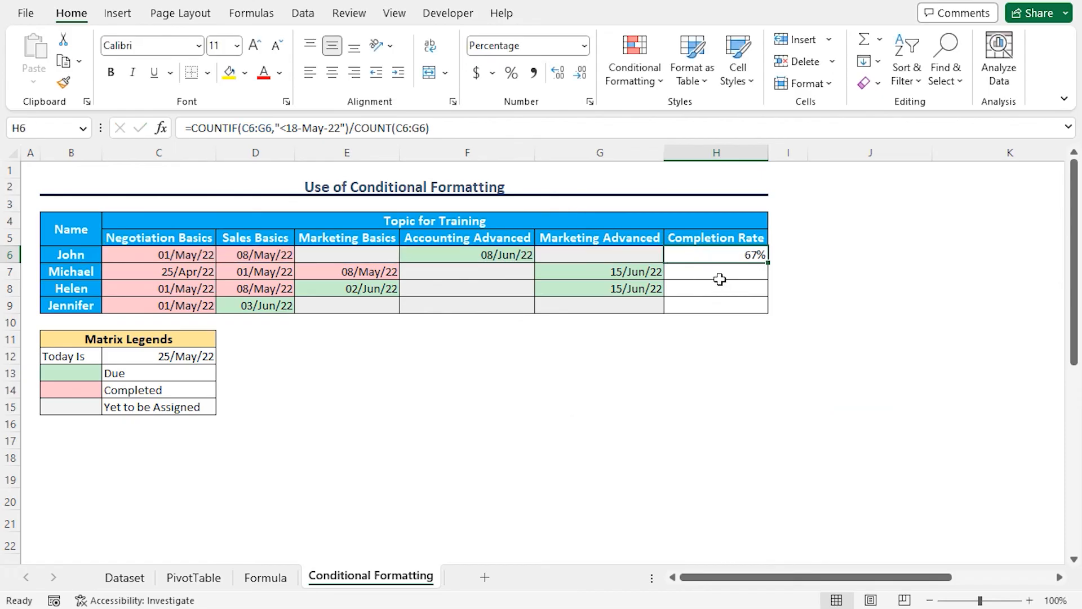
drag(769, 263, 770, 314)
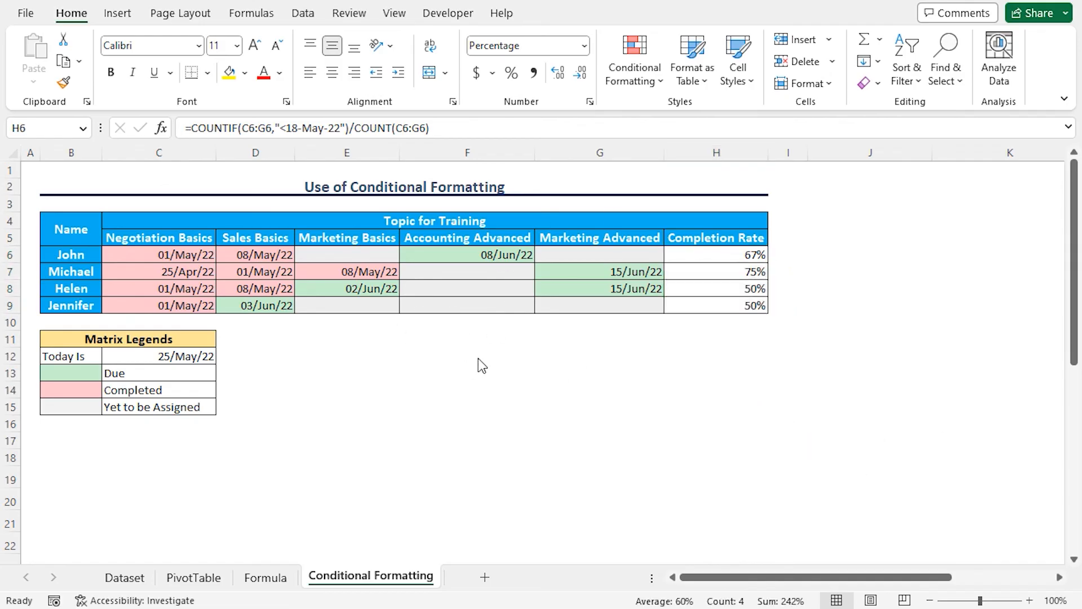